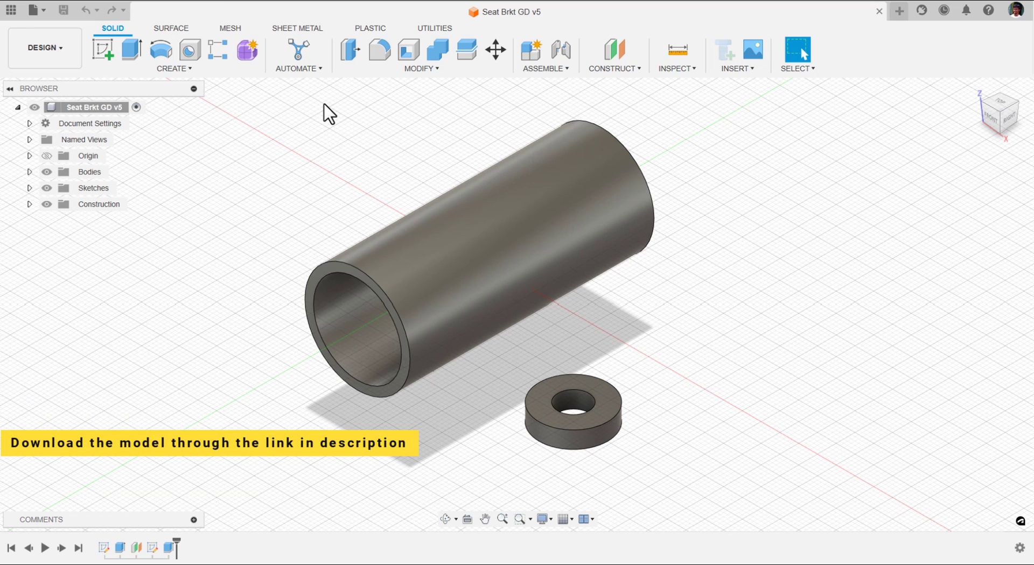
click(63, 50)
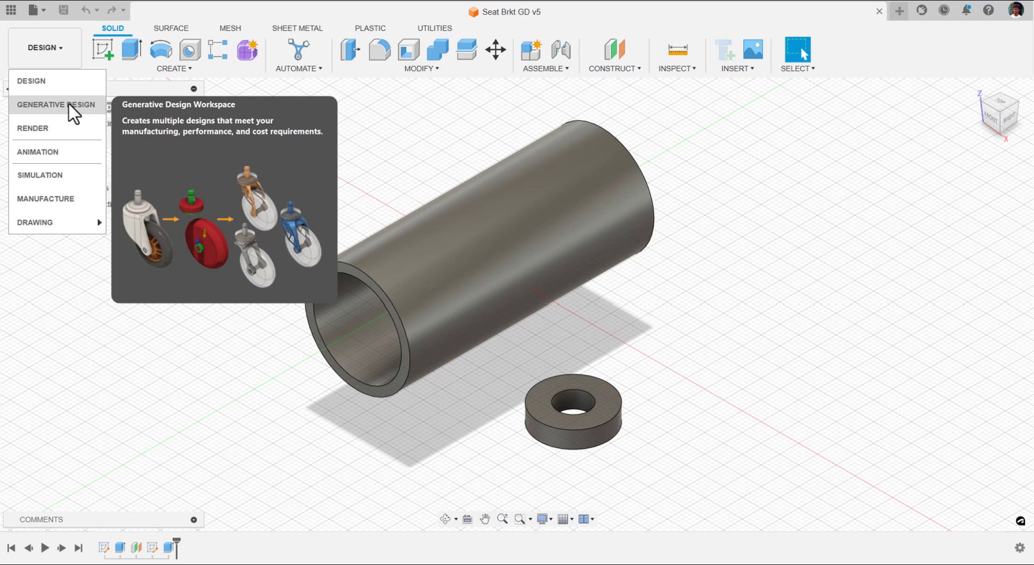
click(71, 108)
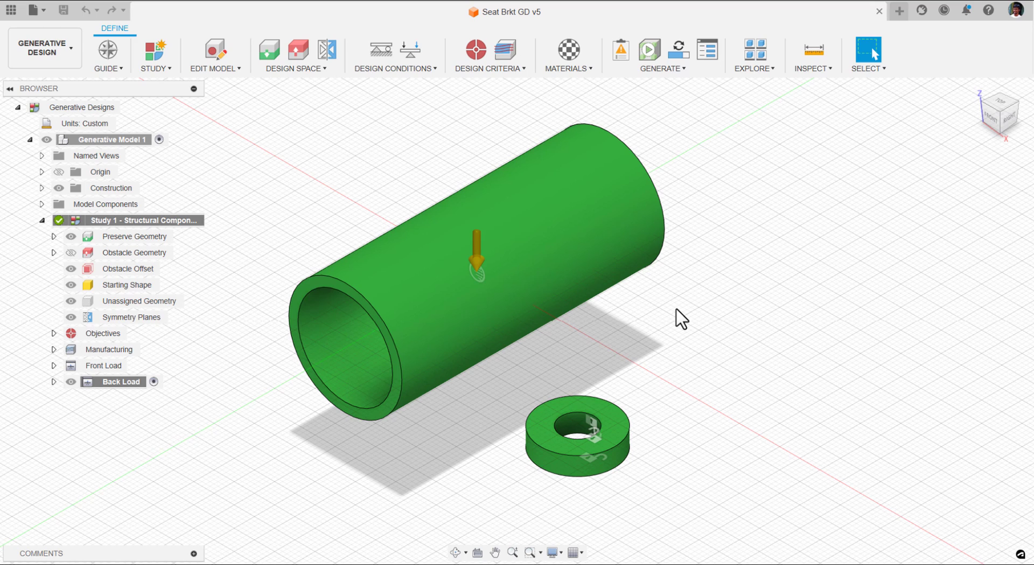
click(65, 54)
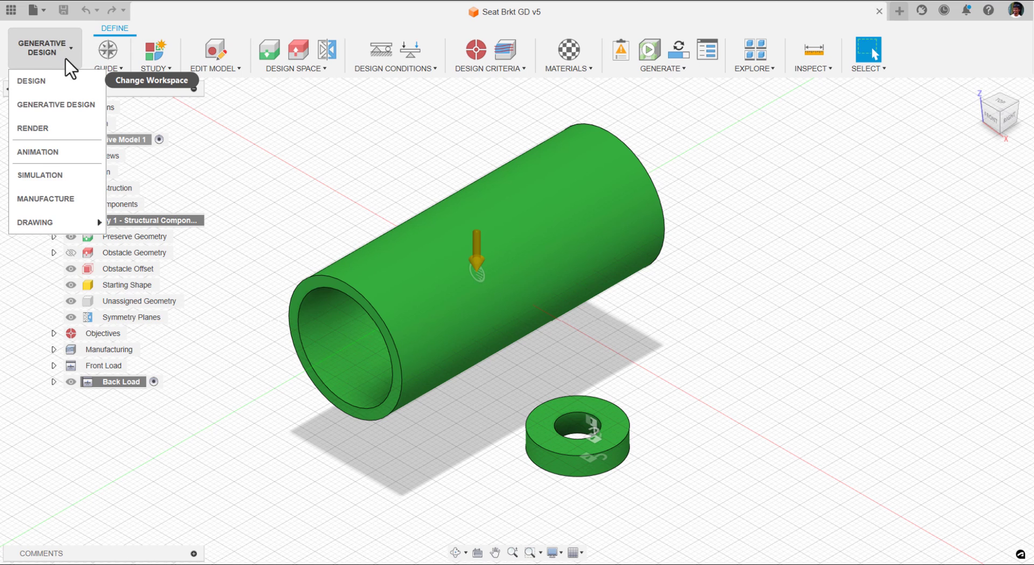
click(61, 82)
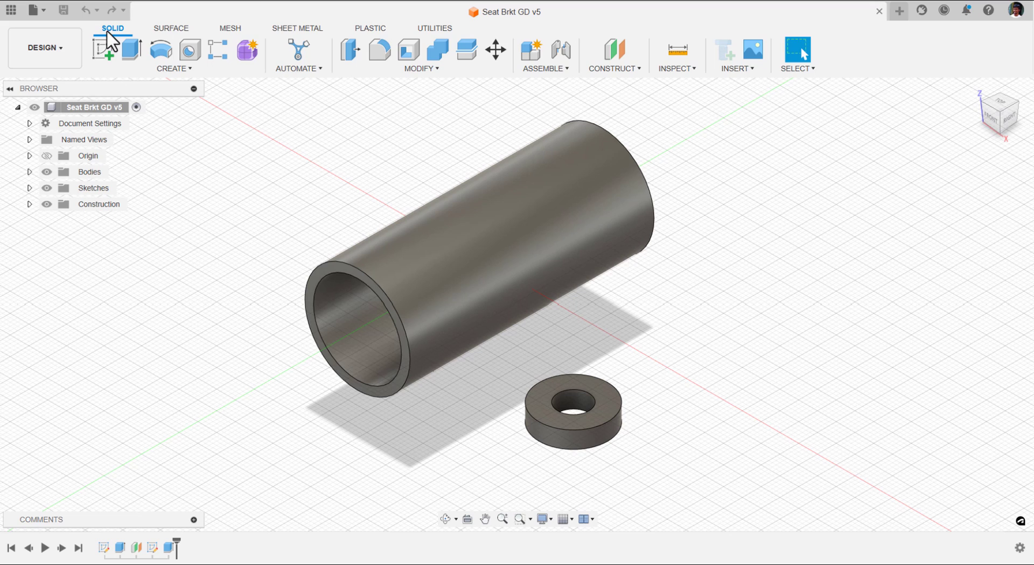
Launch Automated Modeling from the Automate menu to connect the tube and washer
click(300, 51)
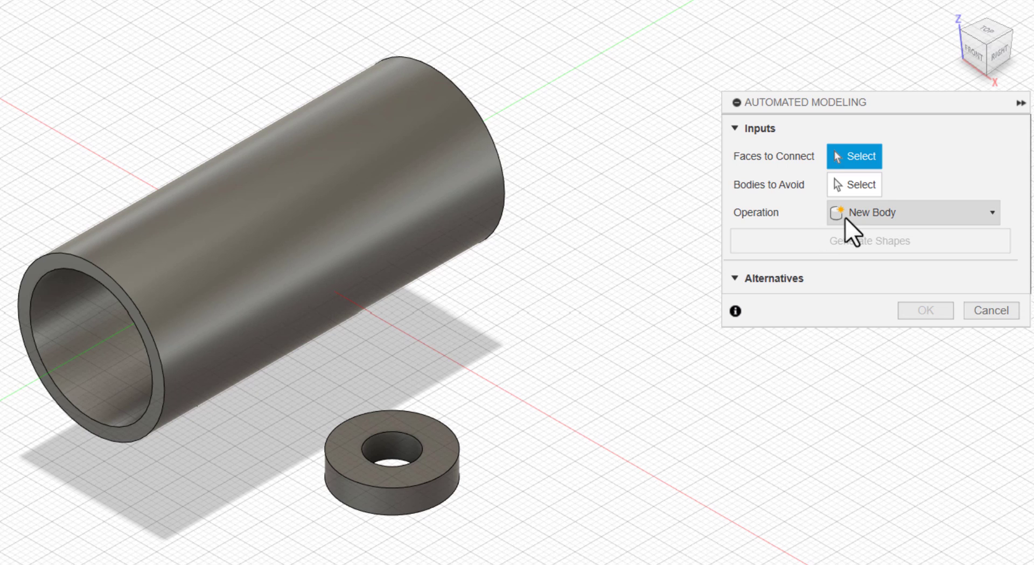
Keep New Body, pick the tube and washer outer faces, then cancel Automated Modeling
click(851, 217)
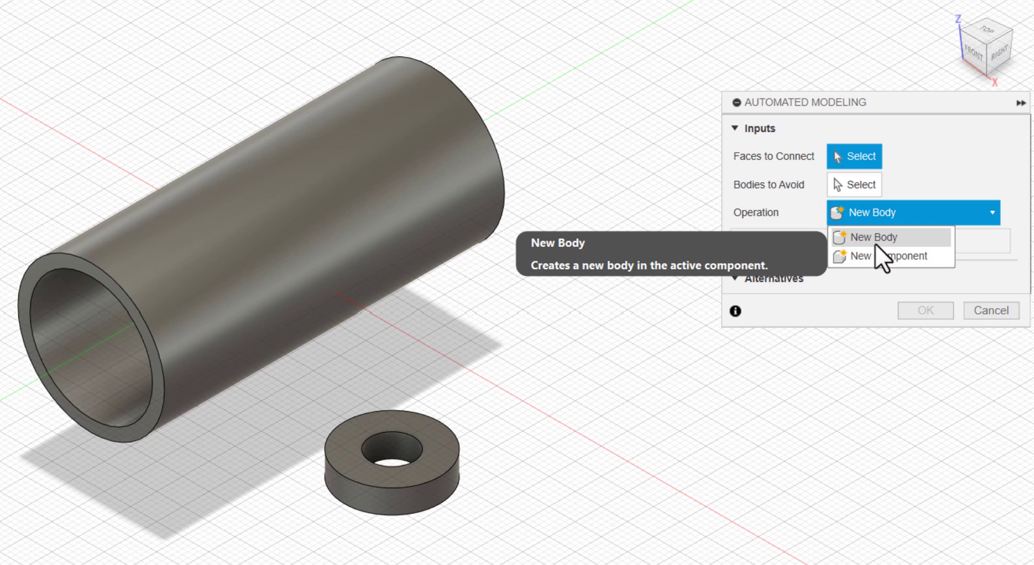
click(816, 211)
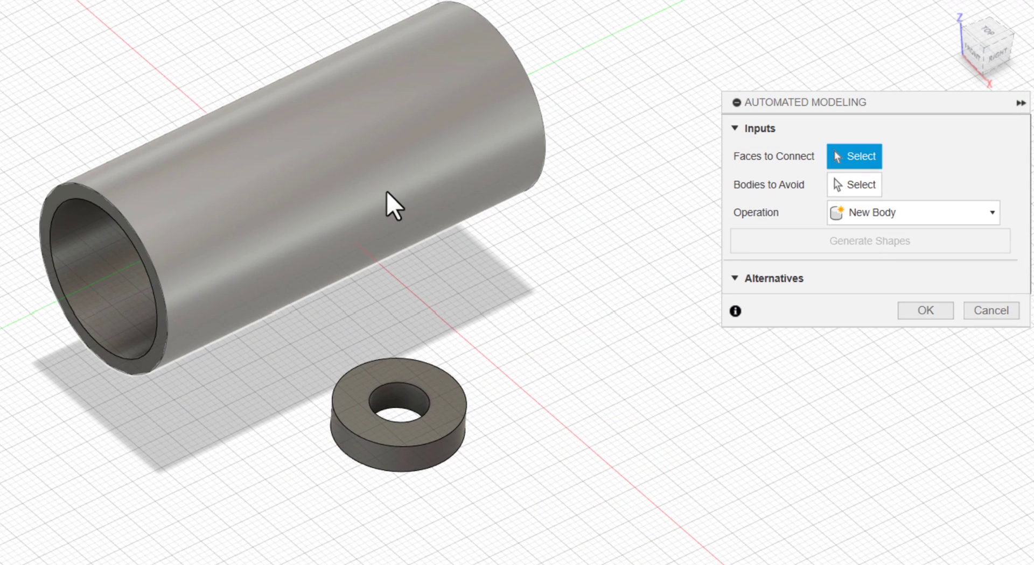
click(368, 150)
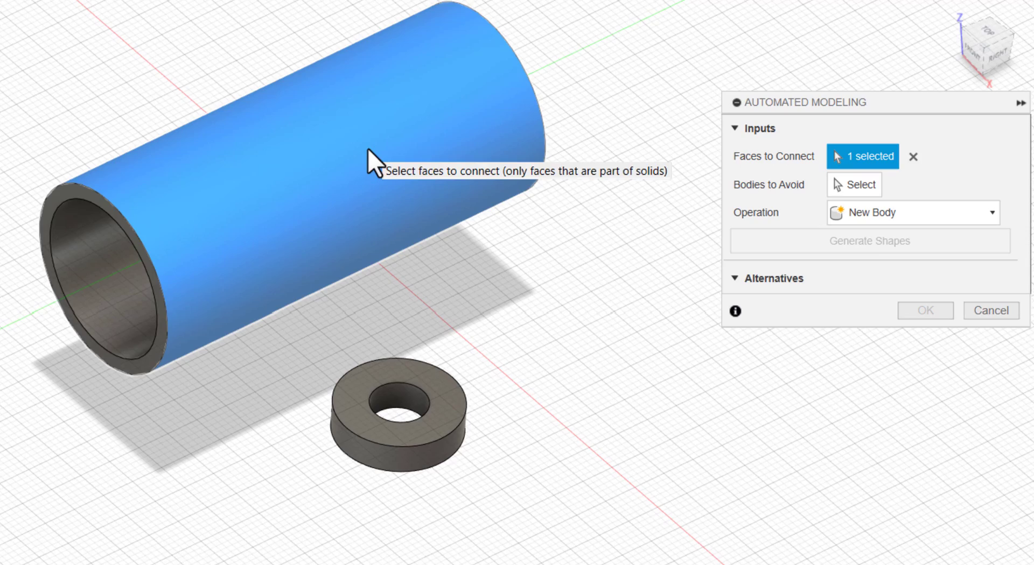
click(437, 443)
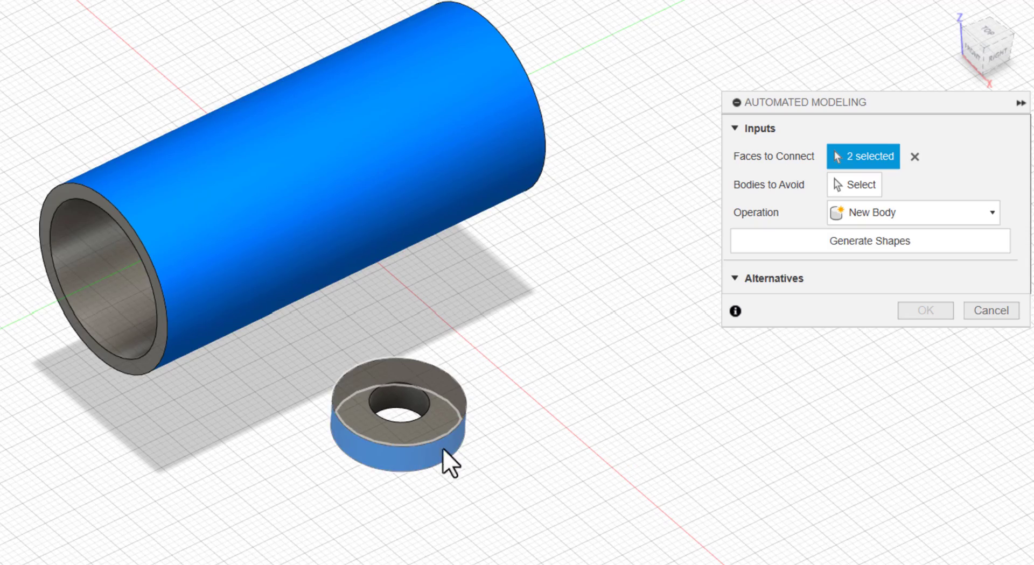
shift+middle_drag(463, 330, 489, 321)
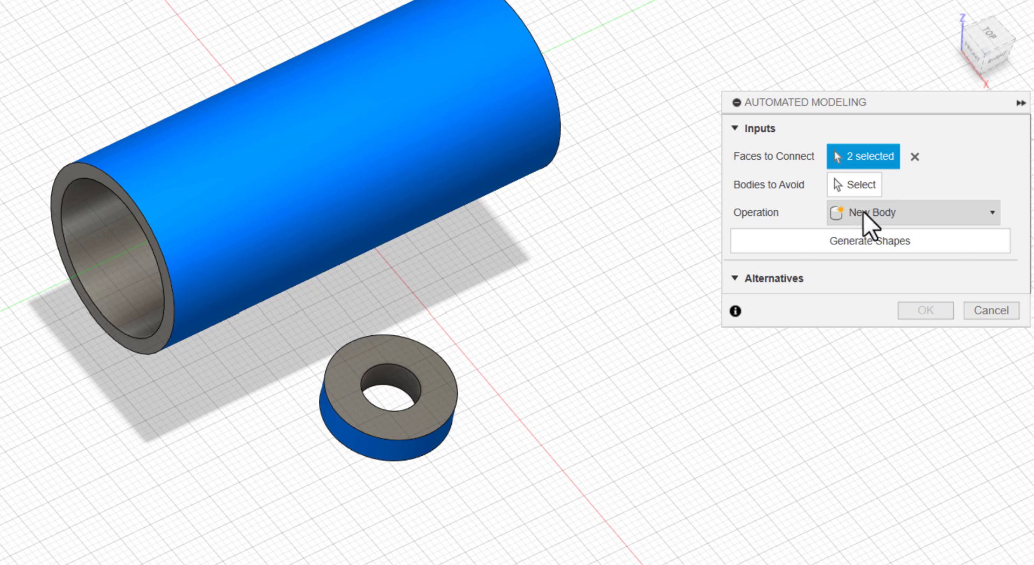
click(984, 309)
Orbit and zoom the view to expose the washer's top face and hole
key(Escape)
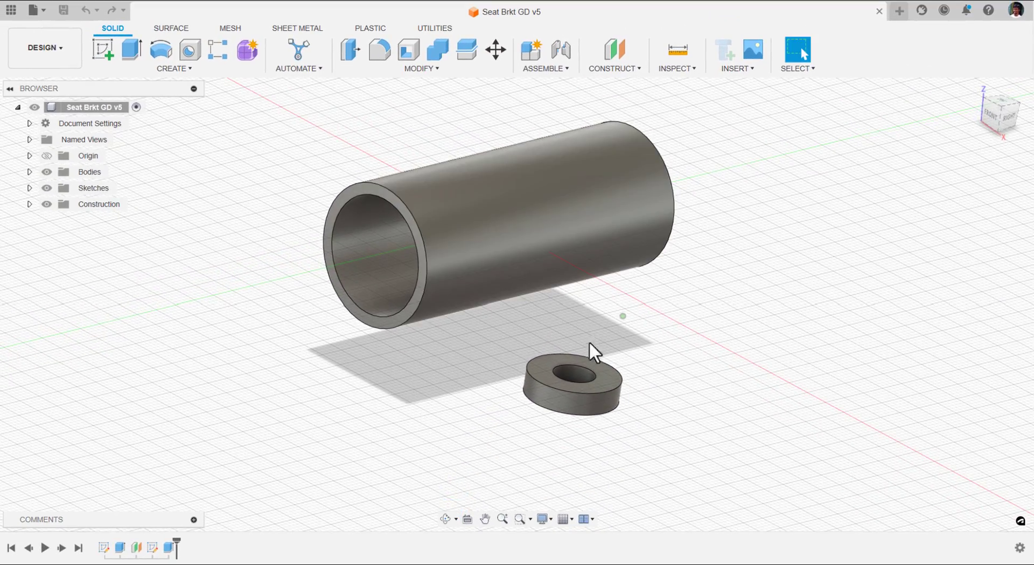
scroll(586, 385, up, 5)
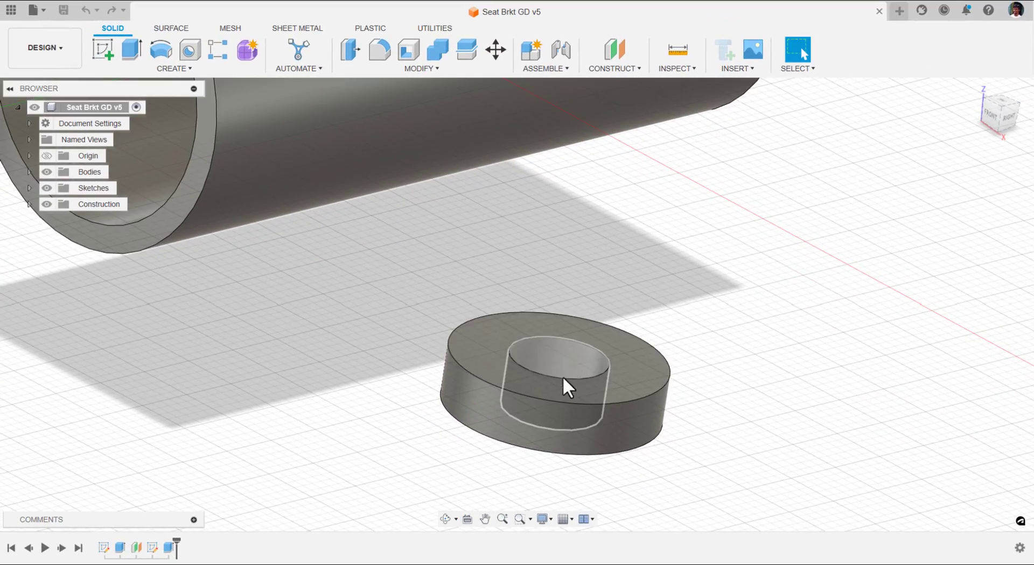
scroll(561, 302, down, 4)
mouse_move(592, 309)
shift+middle_down()
mouse_move(596, 277)
mouse_move(595, 305)
shift+middle_up()
shift+middle_drag(579, 349, 575, 398)
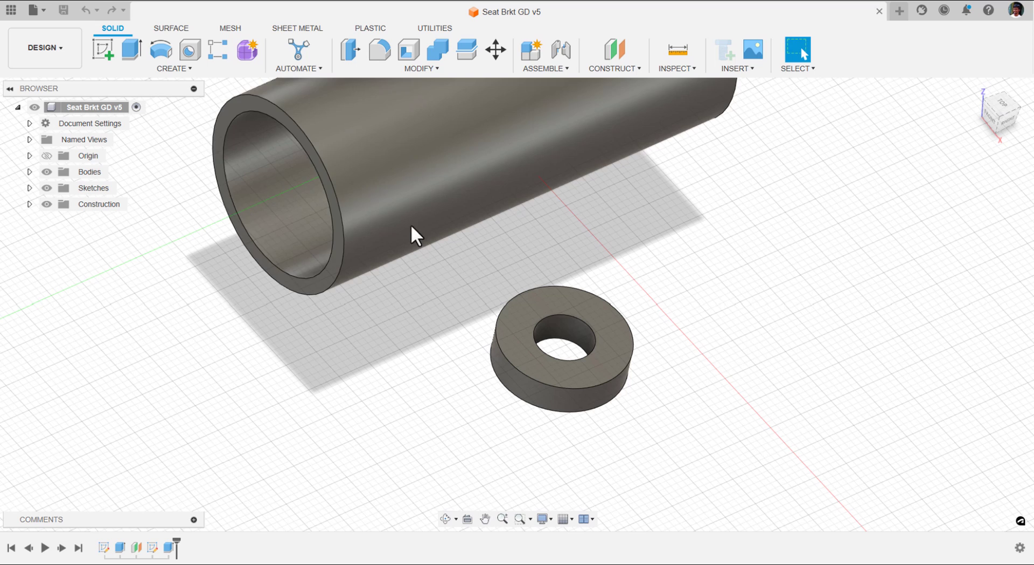
scroll(581, 266, down, 5)
shift+middle_drag(548, 248, 538, 264)
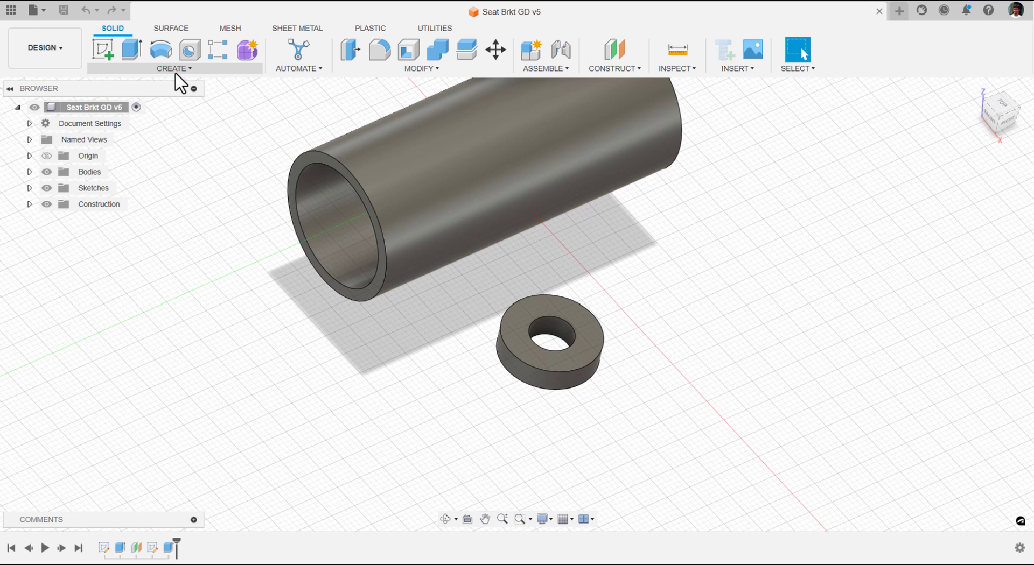
Start a Cylinder on the washer's top face, centred on its hole at 8.2 mm diameter
click(177, 70)
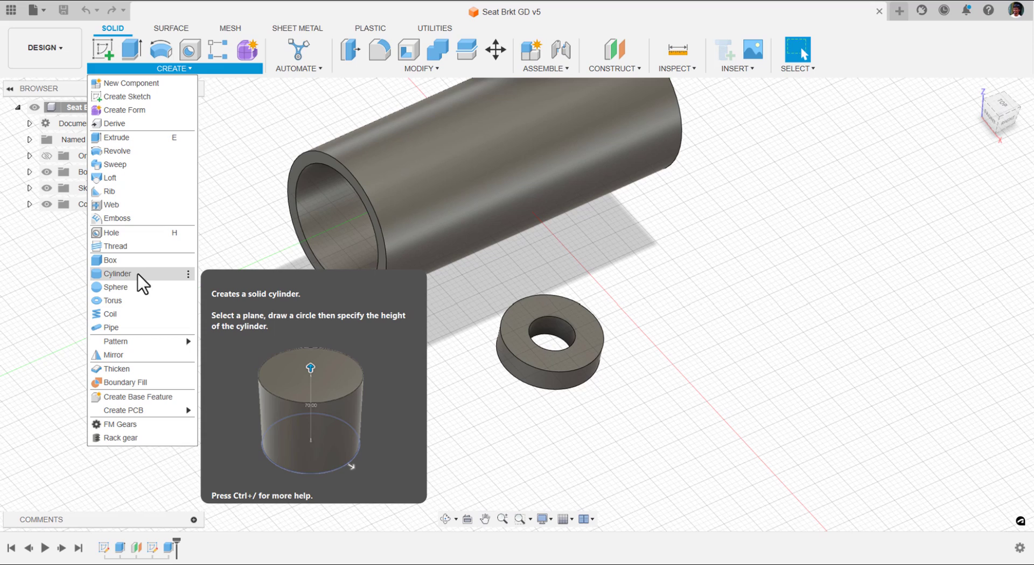
key(Escape)
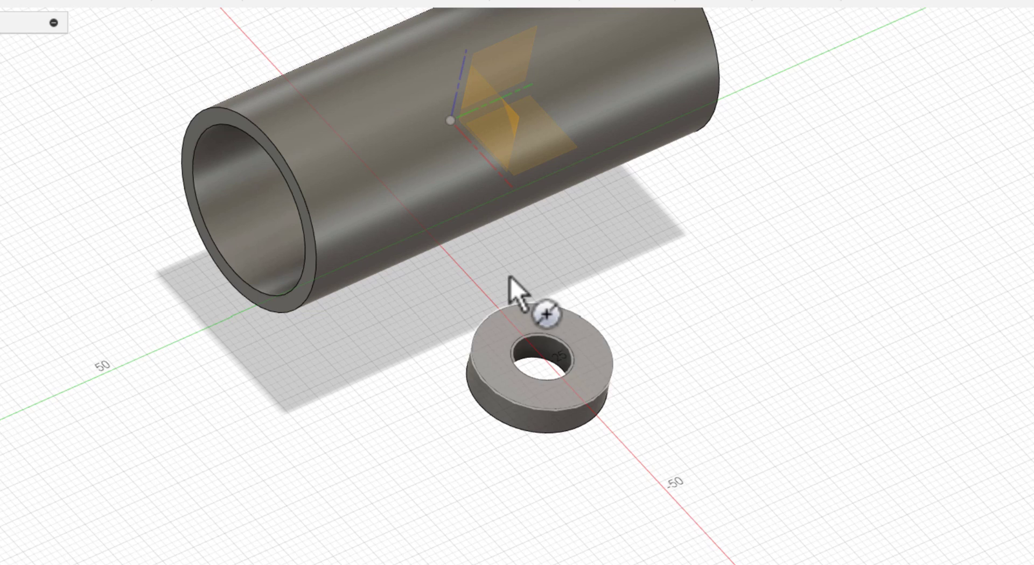
click(569, 327)
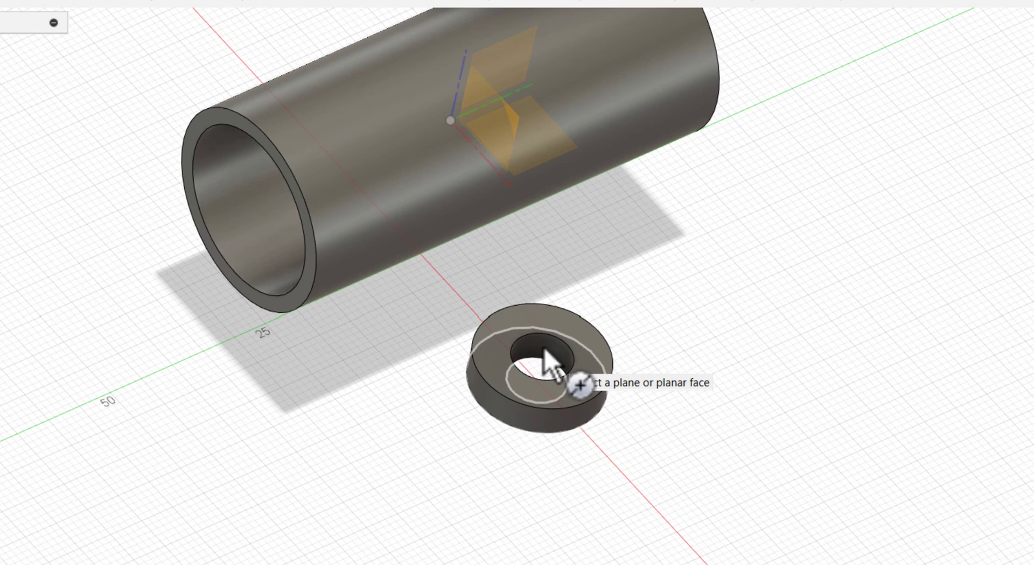
key(Escape)
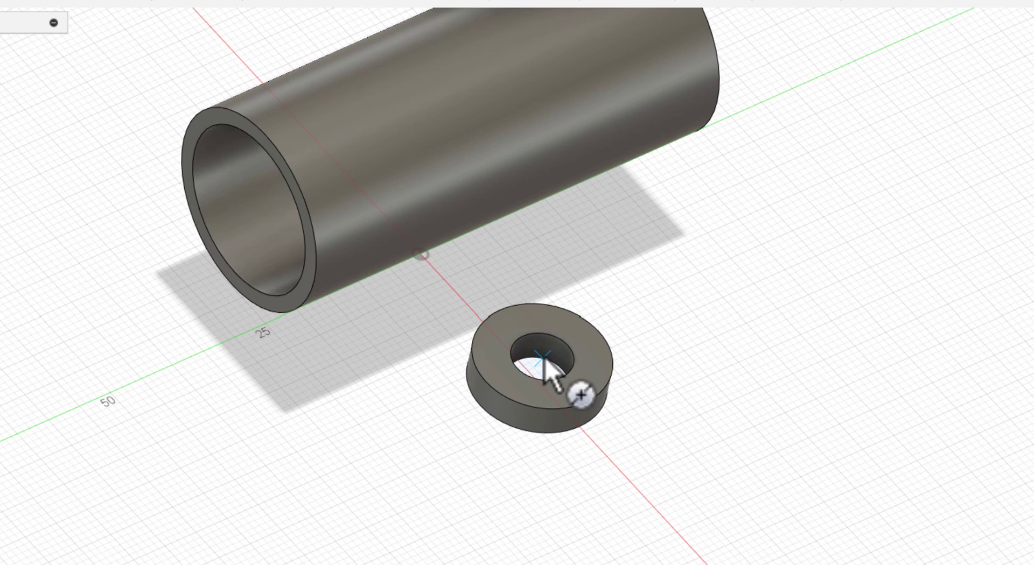
scroll(545, 358, up, 3)
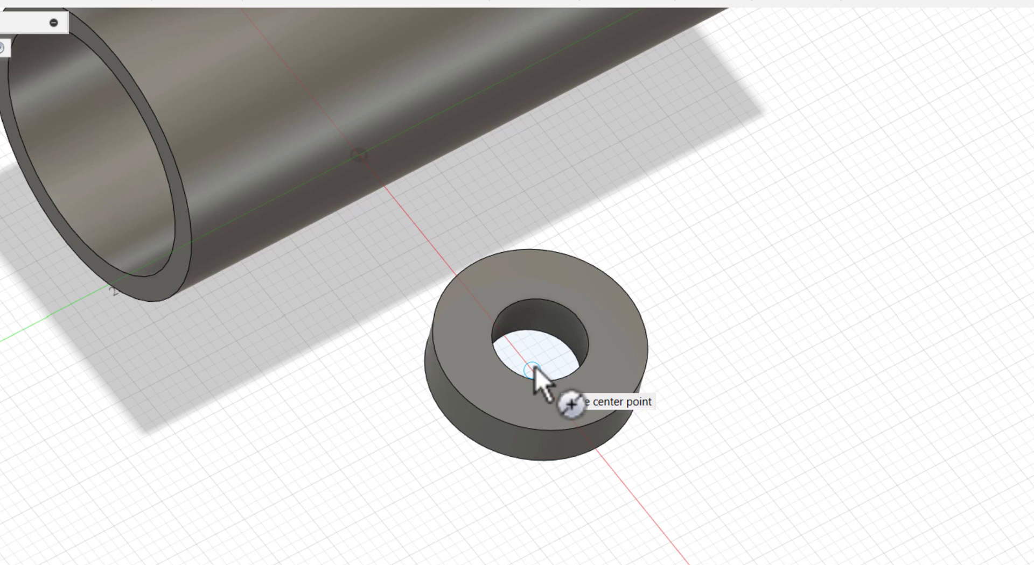
click(535, 367)
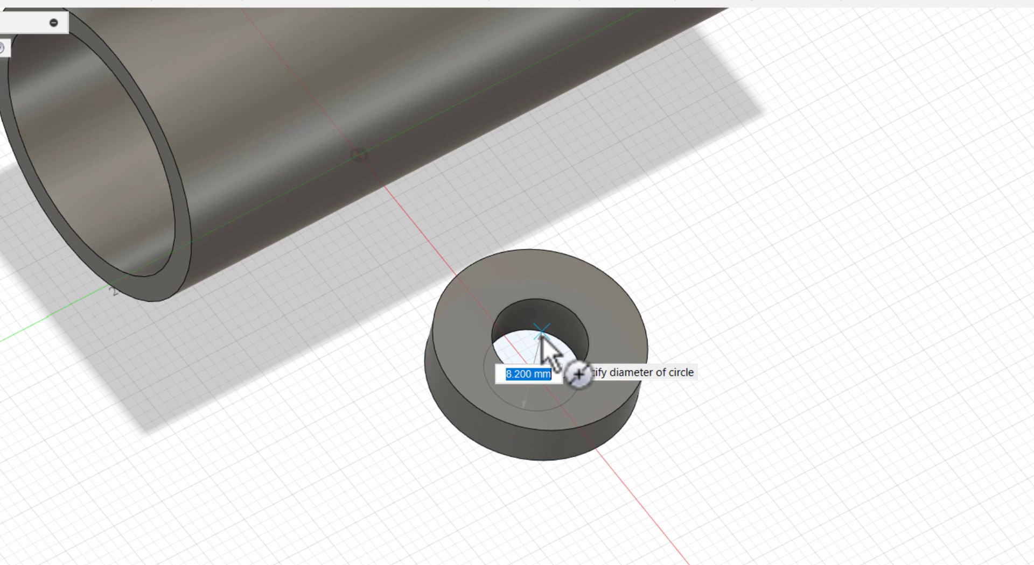
Commit the 8.2 mm diameter and drag the cylinder up to 15 mm tall
key(Return)
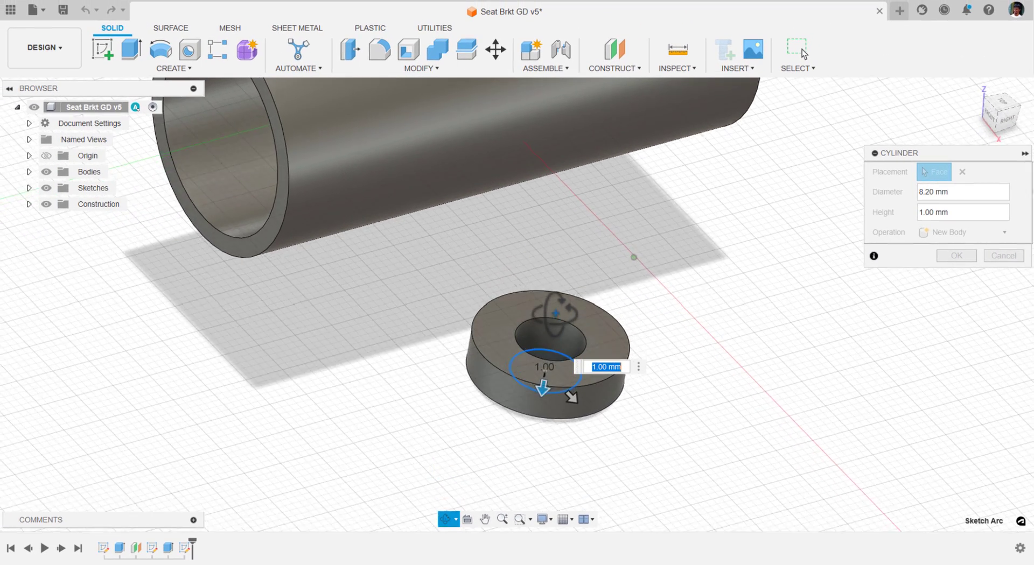
mouse_move(560, 407)
shift+middle_down()
mouse_move(554, 402)
mouse_move(566, 409)
shift+middle_up()
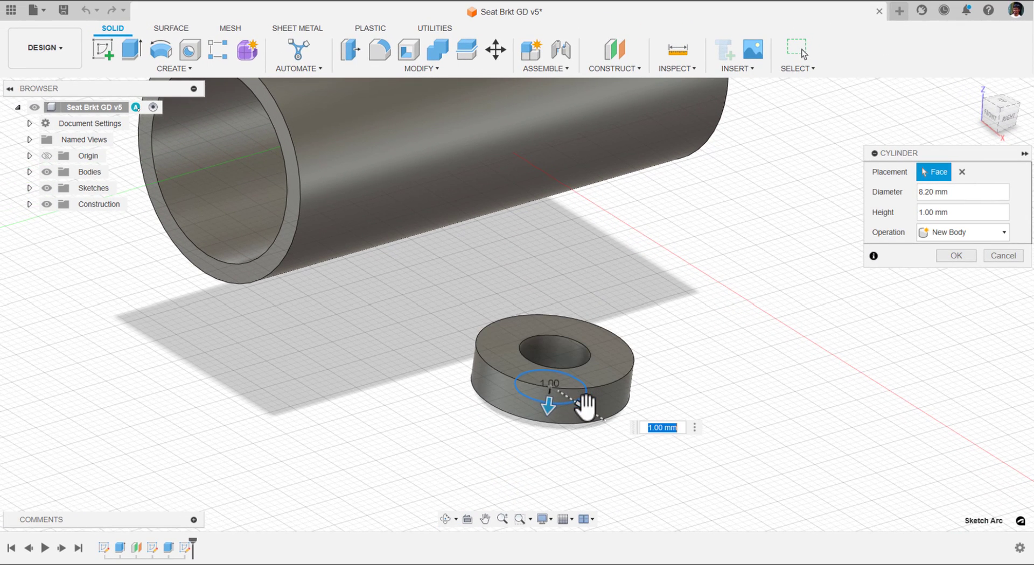
drag(549, 405, 565, 284)
scroll(544, 254, down, 4)
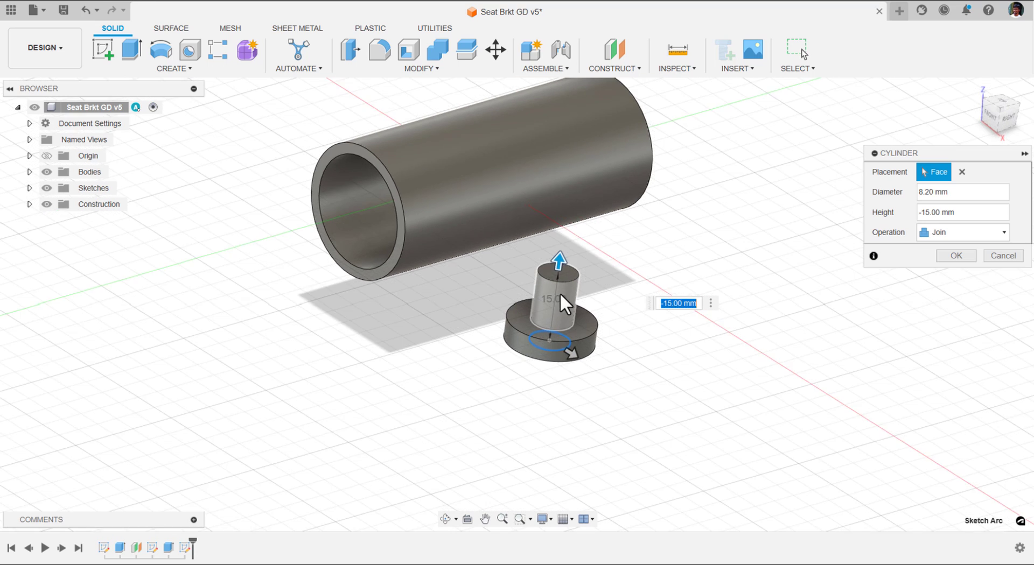
shift+middle_drag(561, 300, 572, 341)
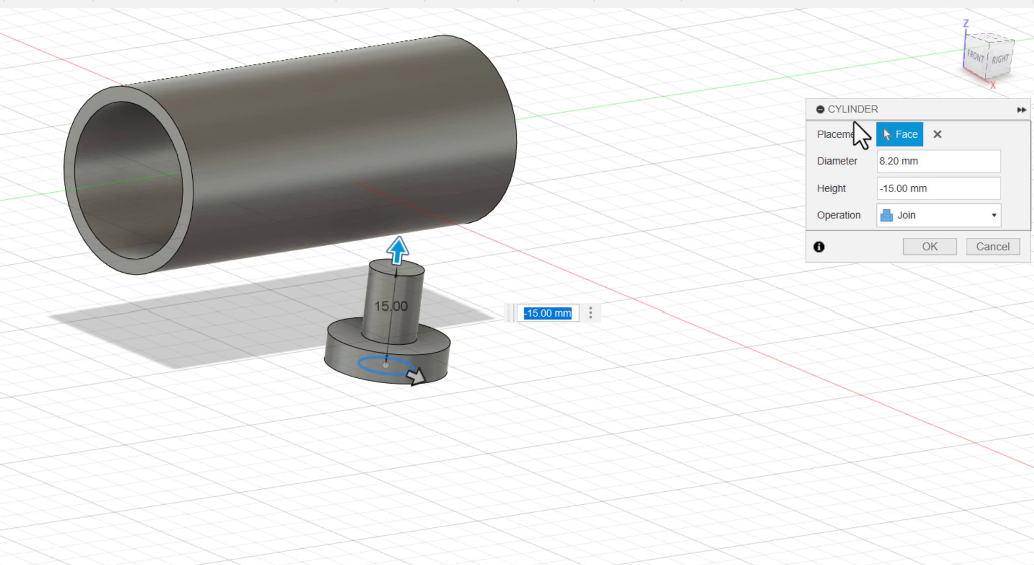
Change the cylinder operation from Join to New Body and create it
click(935, 215)
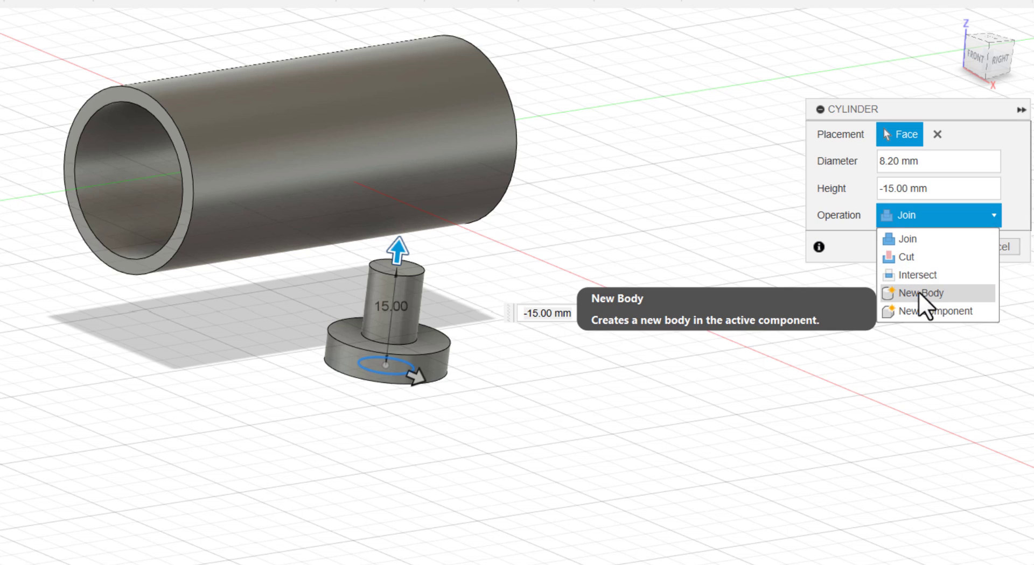
click(941, 293)
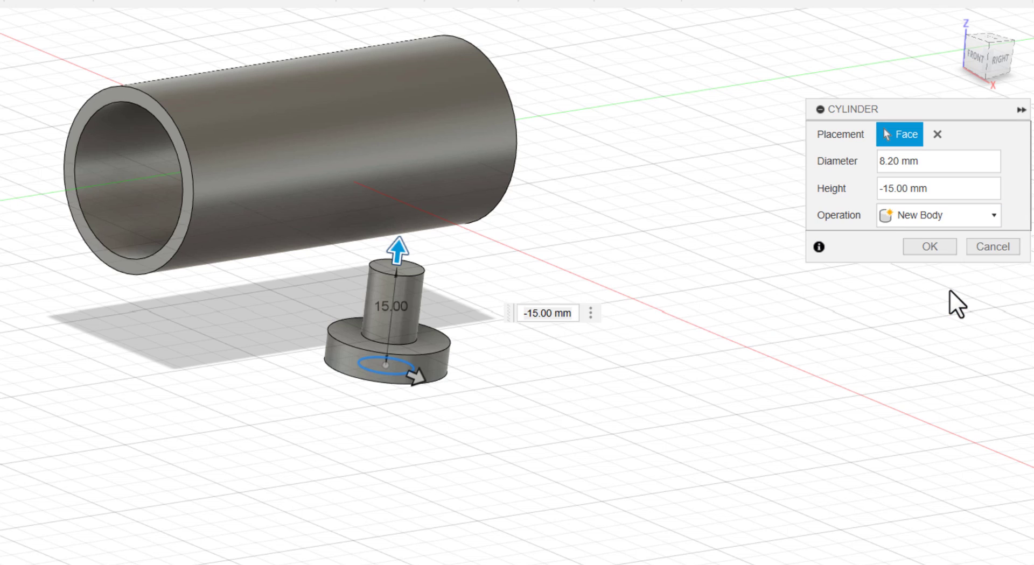
click(947, 246)
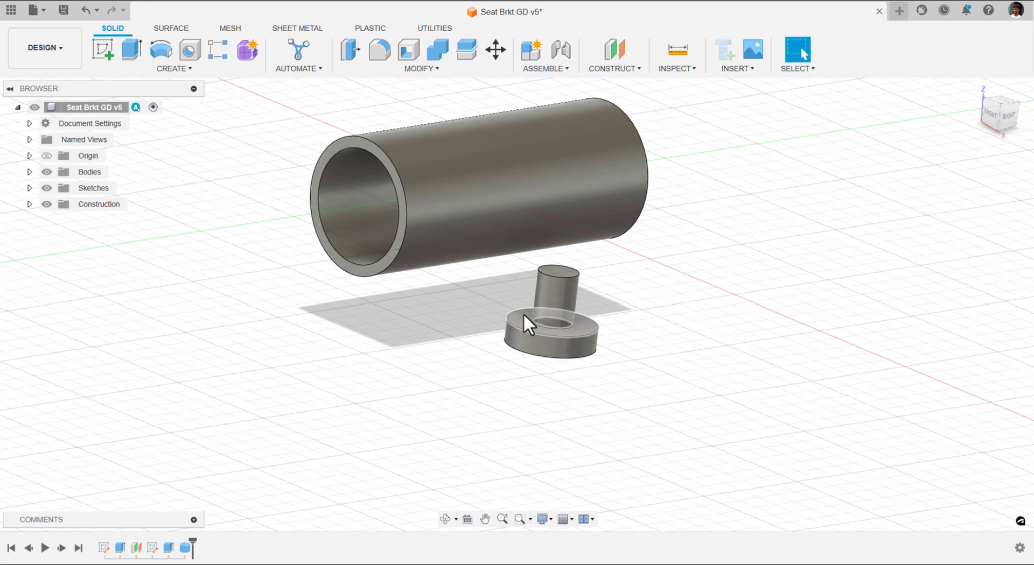
shift+middle_drag(518, 308, 554, 298)
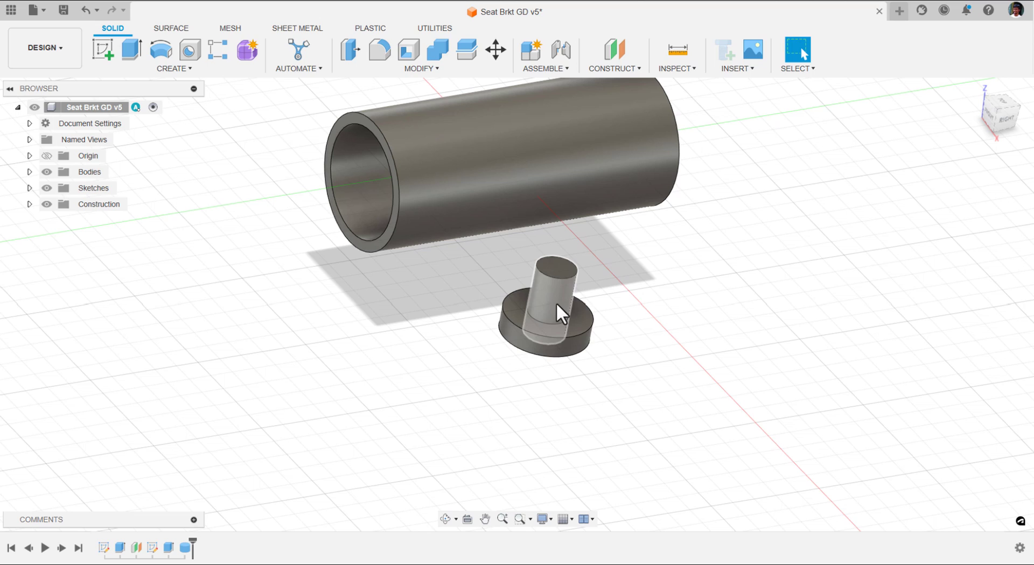
click(512, 310)
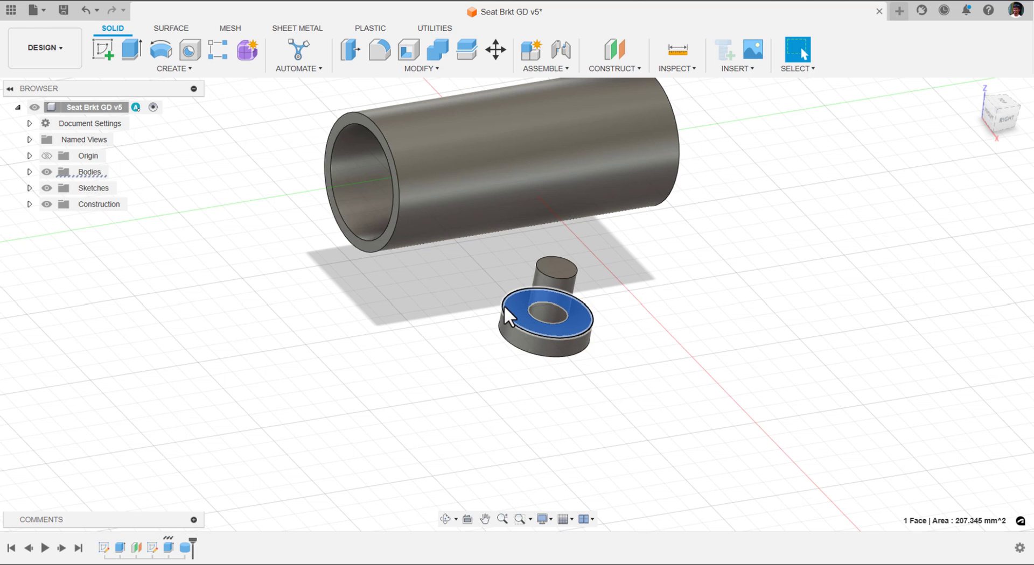
key(v)
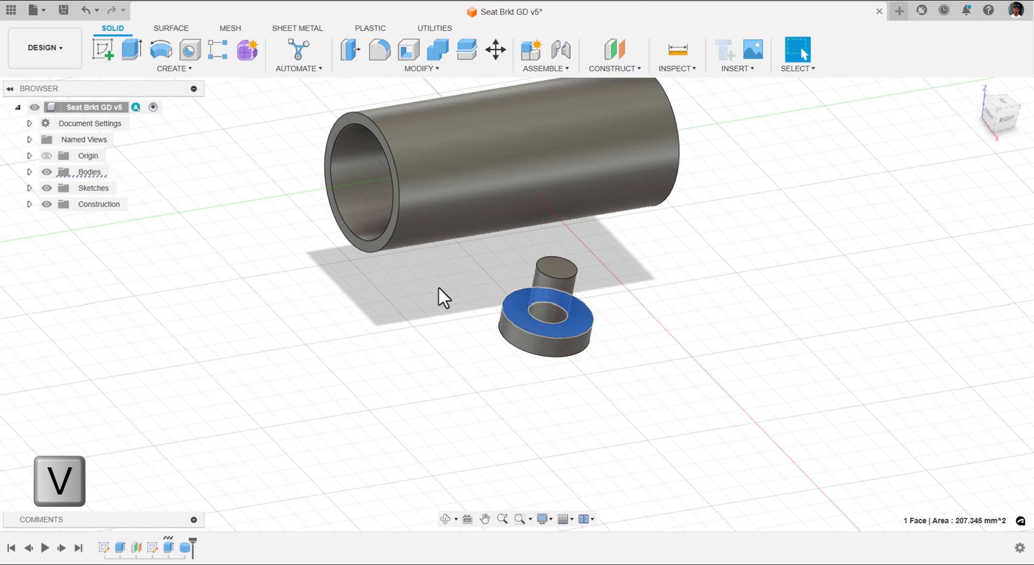
key(v)
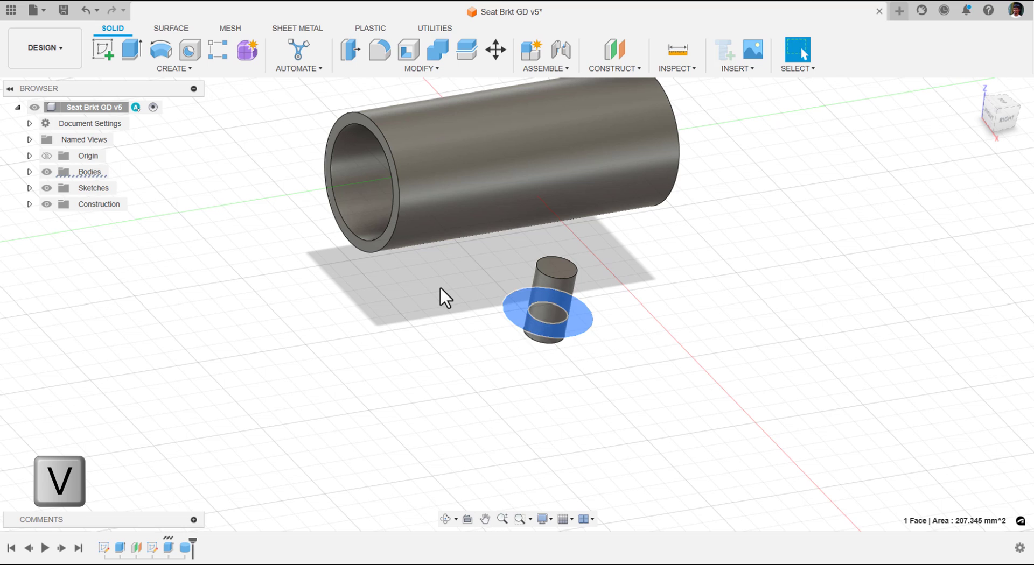
click(479, 276)
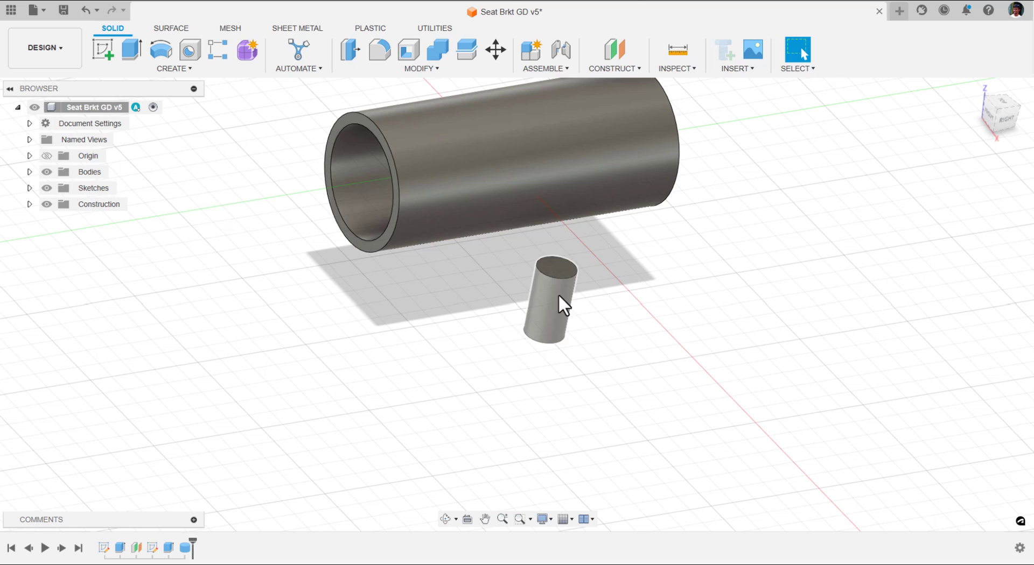
key(ctrl+z)
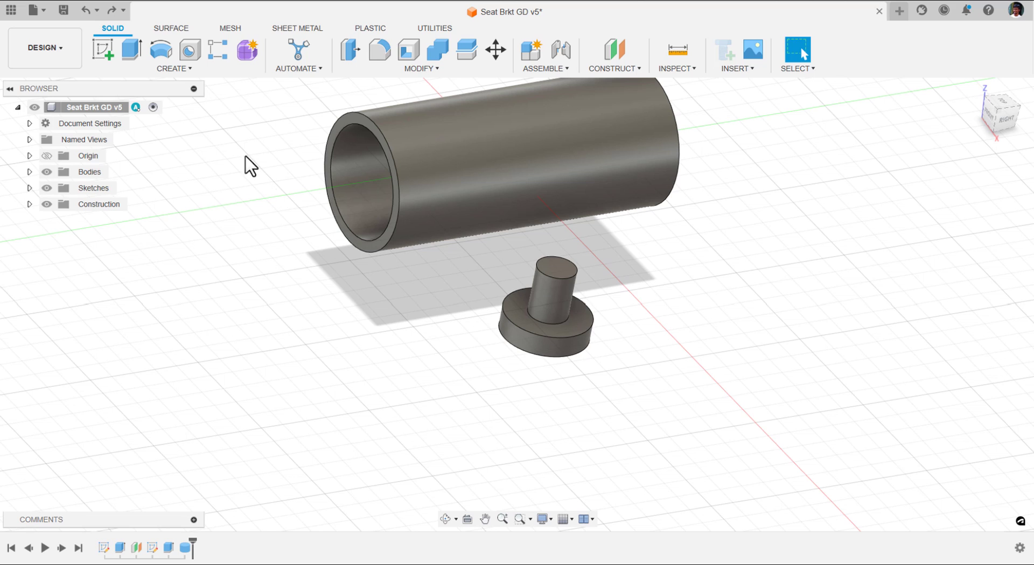
Split the pin's side face using the washer's top face as the splitting tool
click(419, 68)
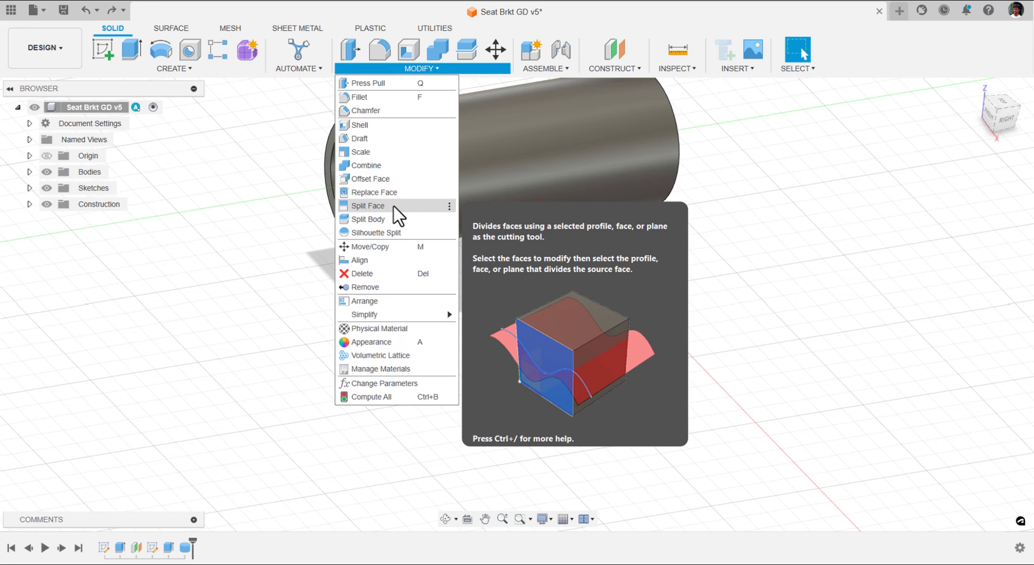
click(393, 207)
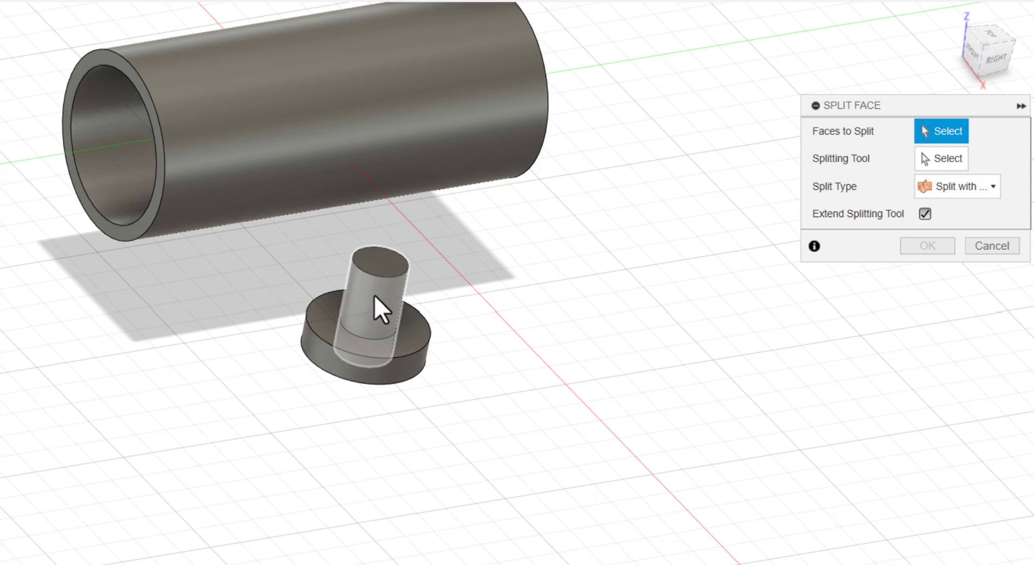
click(375, 296)
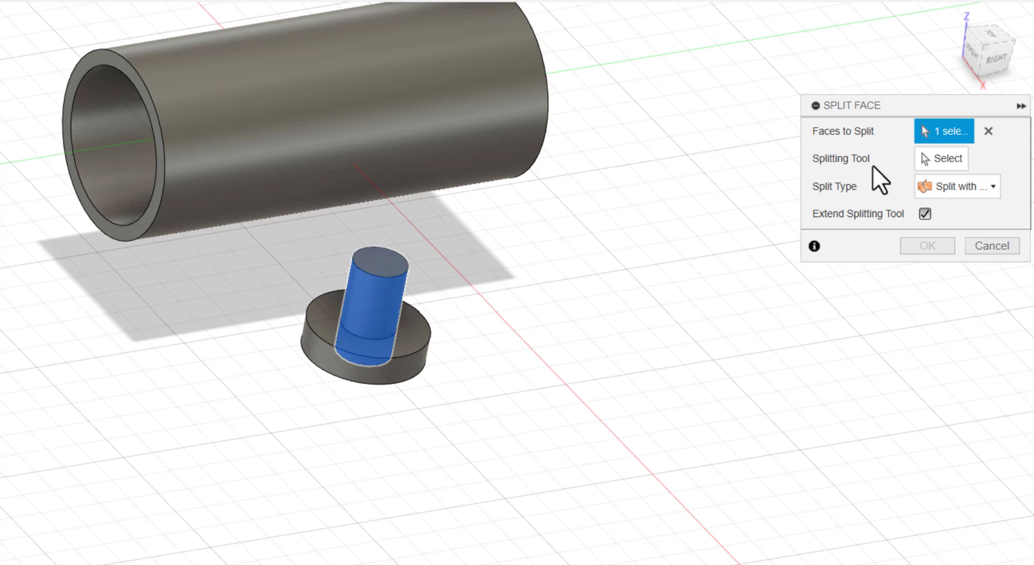
click(942, 160)
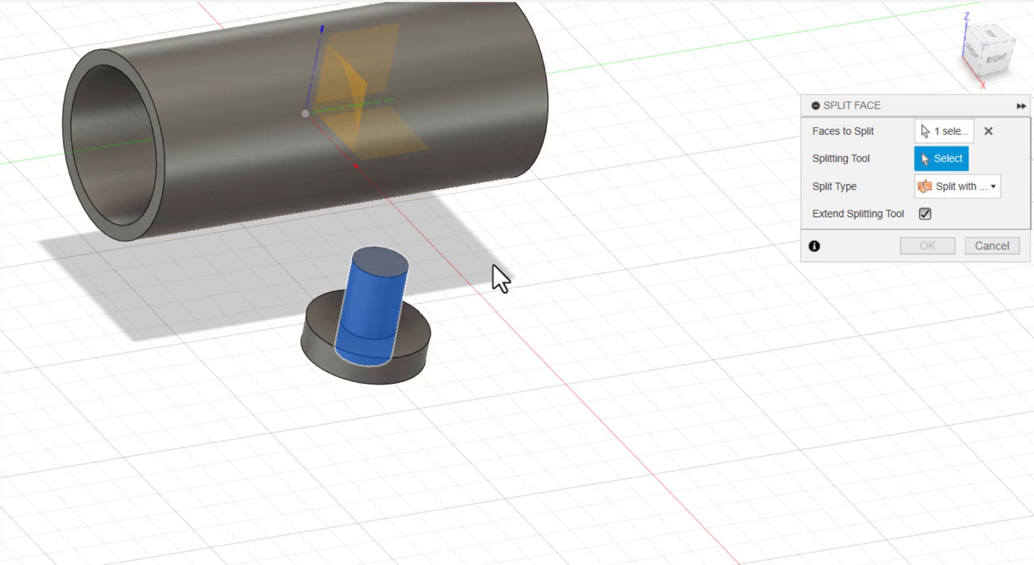
click(419, 330)
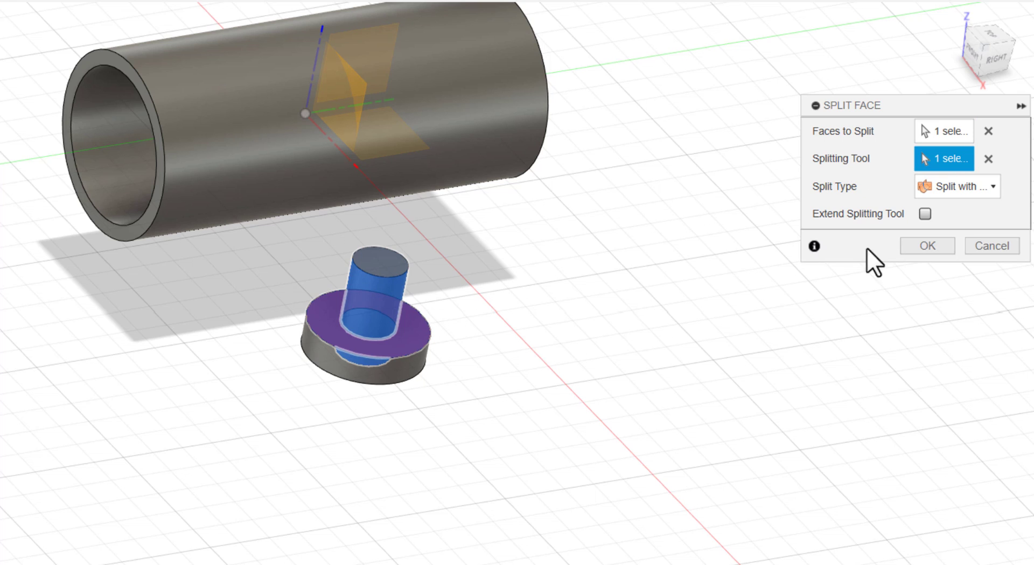
shift+middle_drag(383, 316, 478, 293)
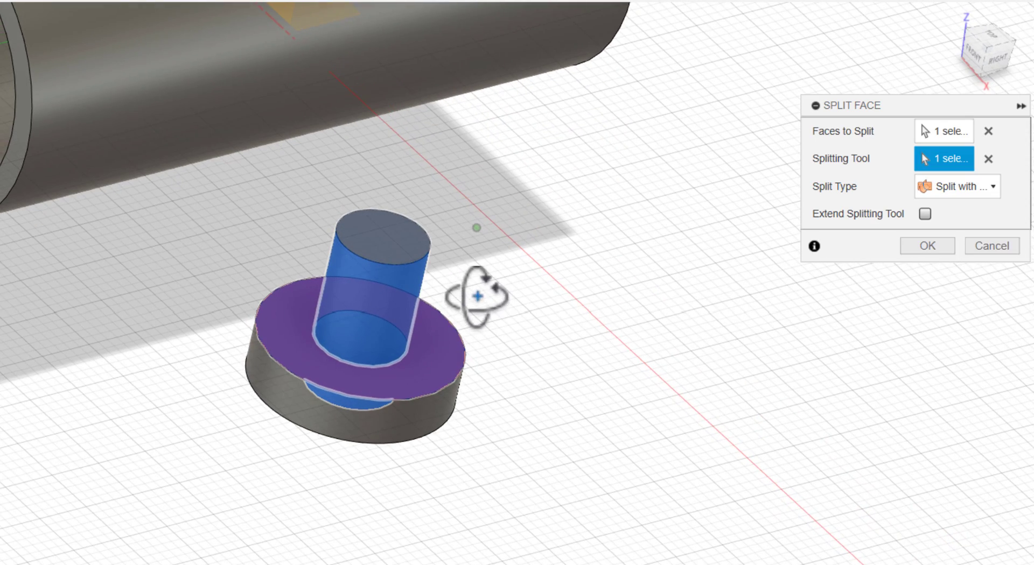
click(924, 243)
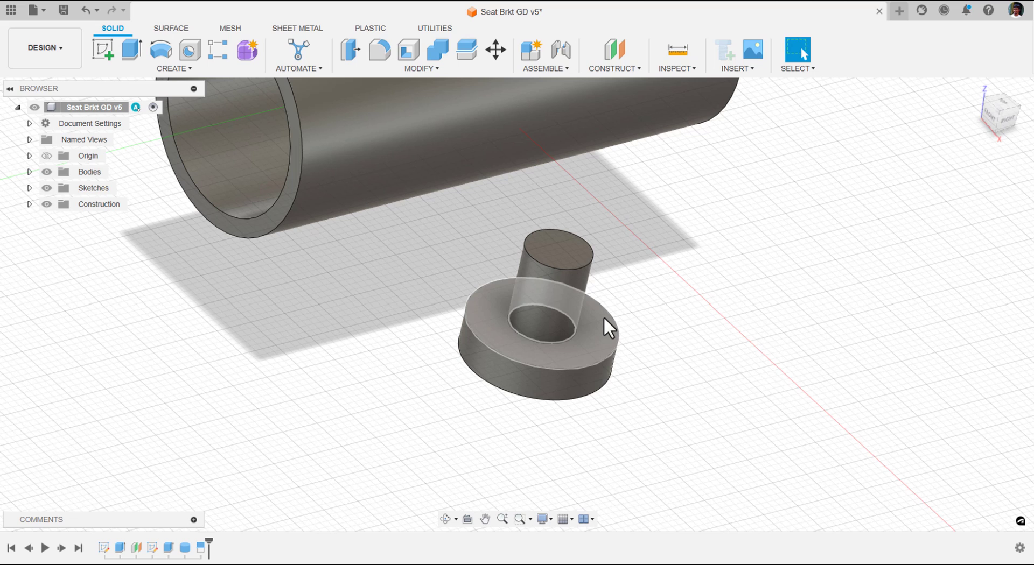
Expand Bodies, hide and re-show Bolt geo, then select the pin's cylindrical side face
click(29, 172)
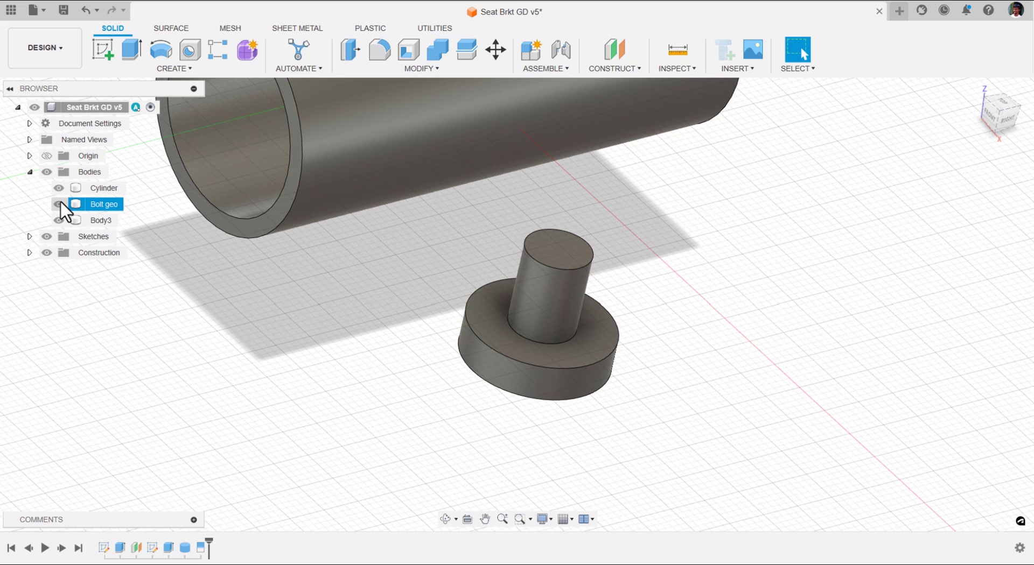
click(58, 205)
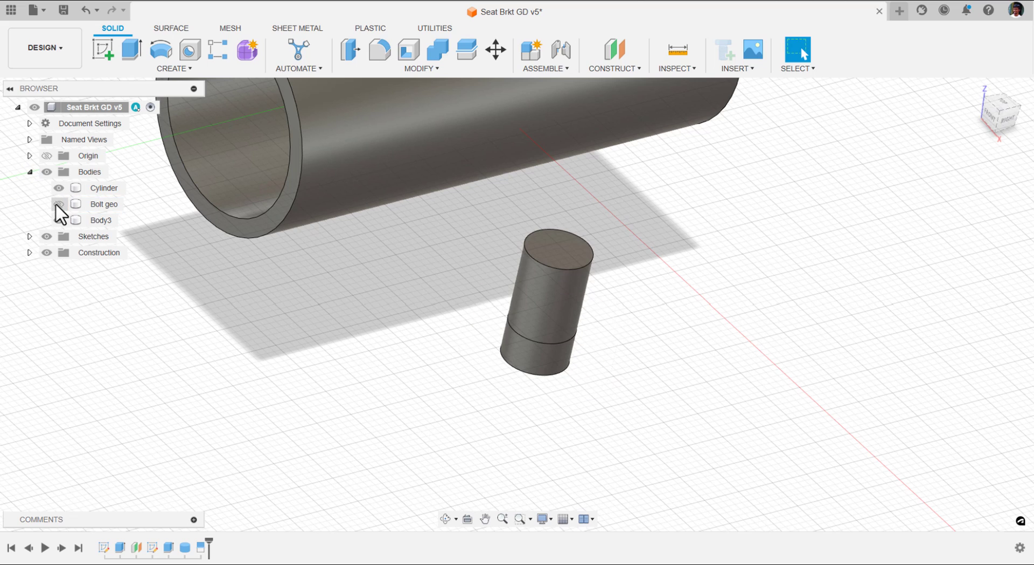
click(530, 365)
click(261, 256)
click(76, 206)
click(58, 204)
click(536, 302)
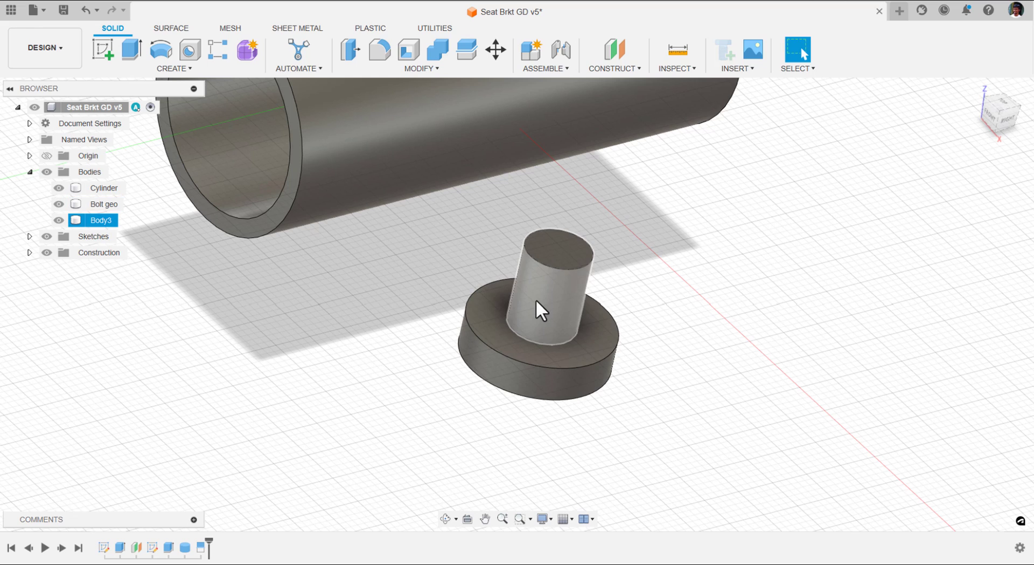
click(538, 311)
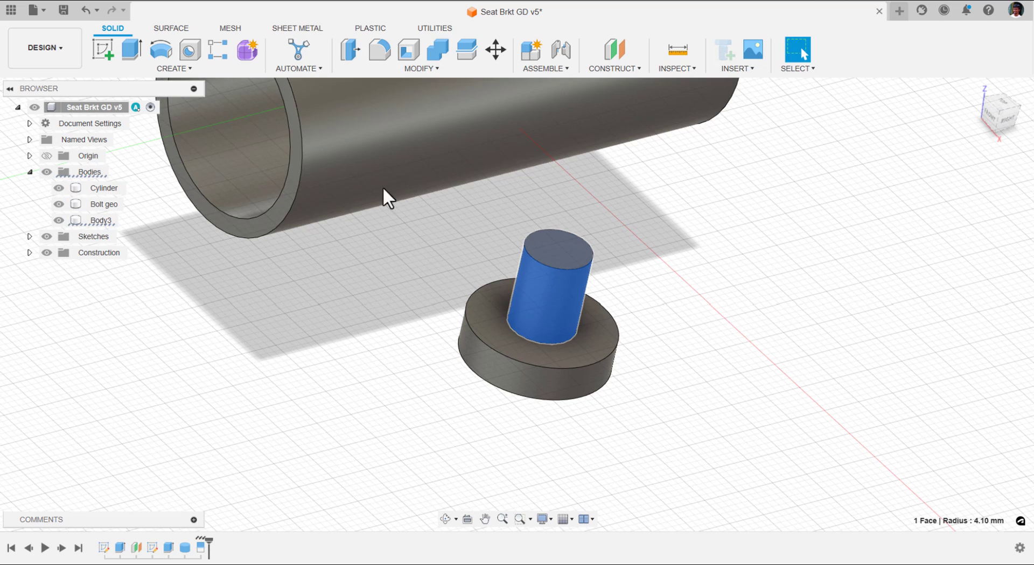
Press-pull the pin's side face outward, entering an exact offset of about 3.5 mm
click(349, 61)
drag(531, 310, 520, 314)
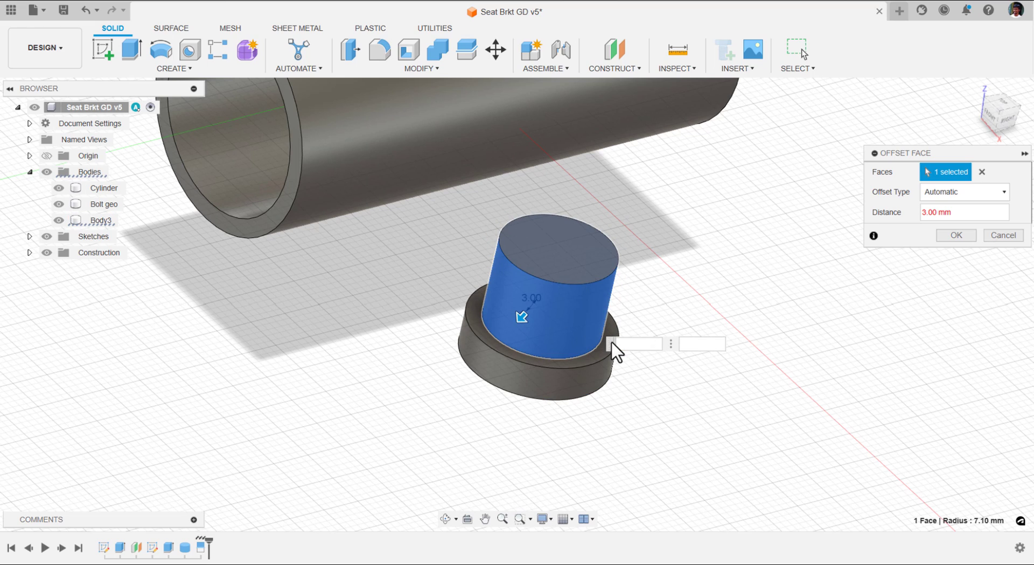
key(BackSpace)
text(.4)
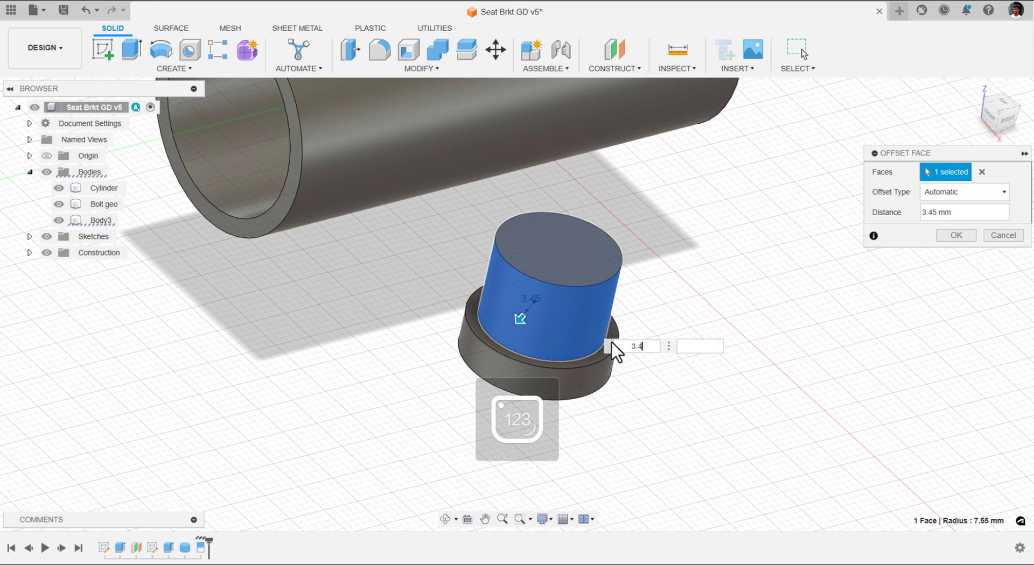
text(5.5)
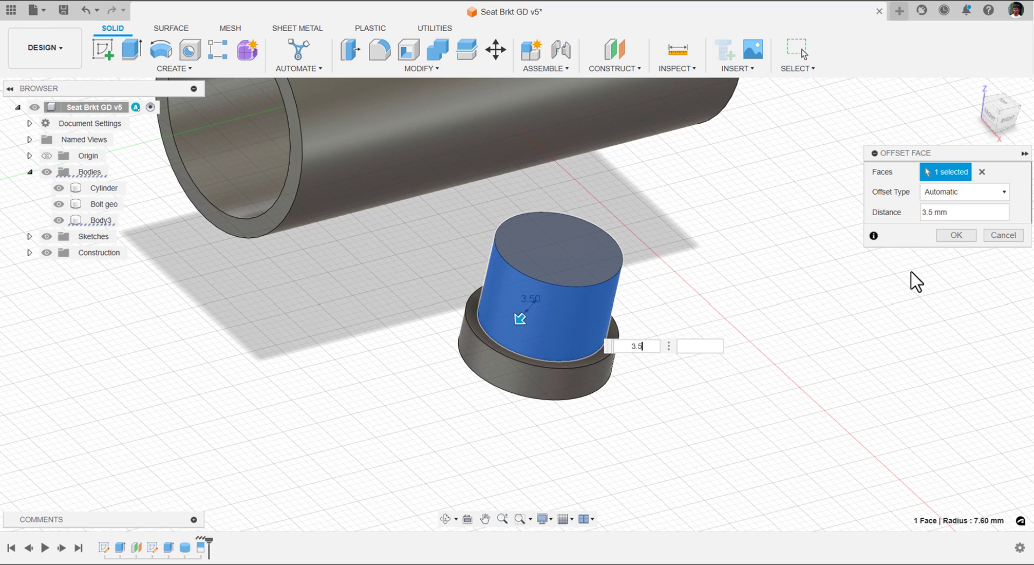
Apply the Offset Face and orbit to inspect the widened pin, tube and bolt
click(956, 237)
scroll(657, 302, down, 3)
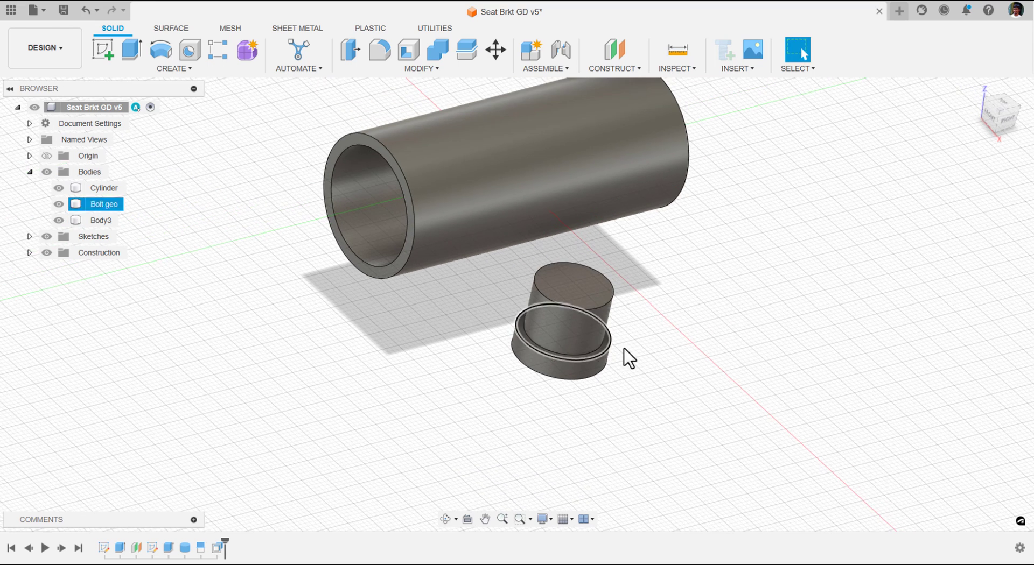
shift+middle_drag(623, 358, 535, 322)
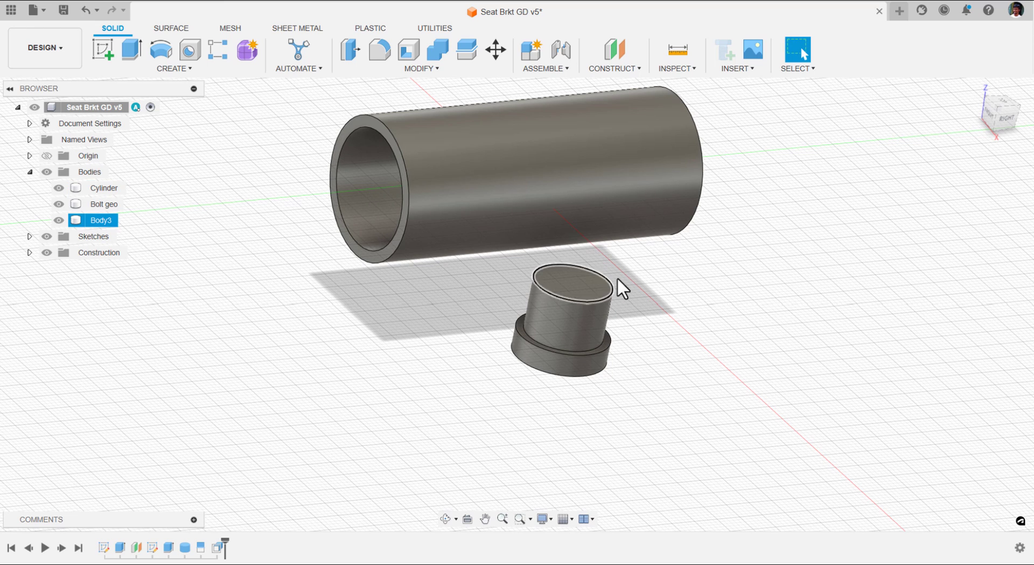
shift+middle_drag(617, 278, 641, 289)
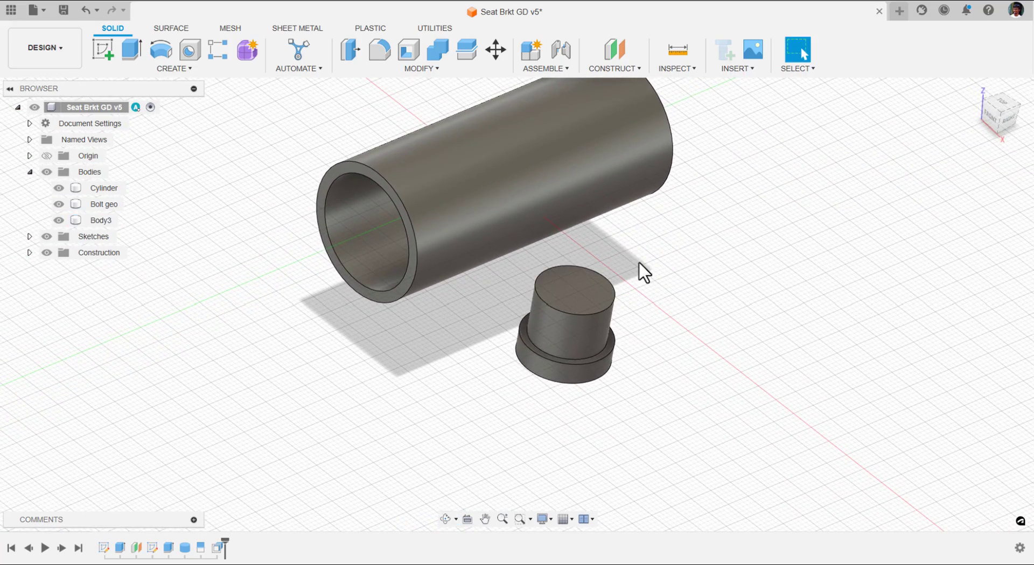
mouse_move(639, 325)
shift+middle_down()
mouse_move(649, 298)
mouse_move(660, 303)
mouse_move(661, 237)
mouse_move(637, 317)
shift+middle_up()
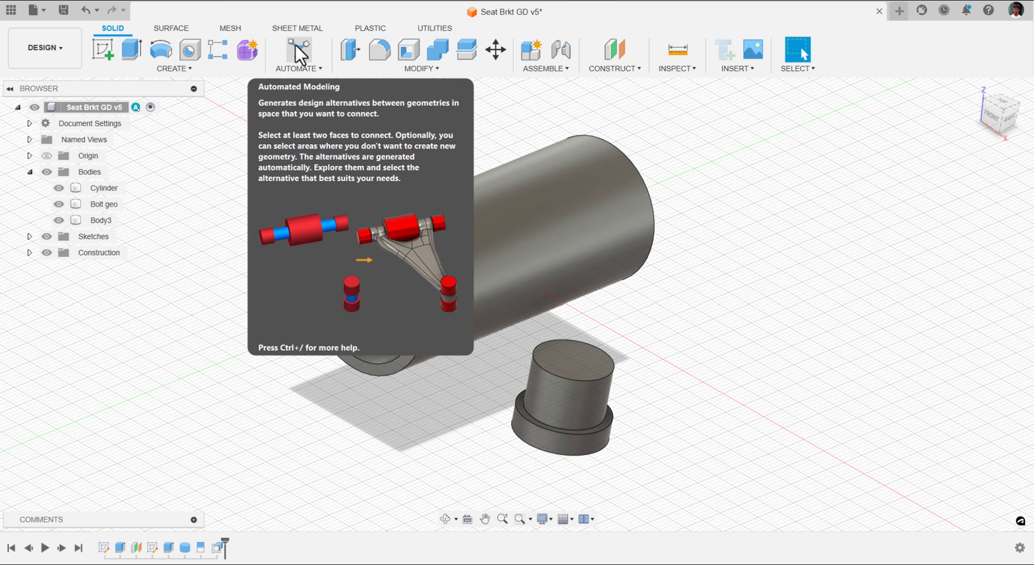
Set Automated Modeling to connect the washer and tube outer faces, avoiding the bolt body
click(295, 44)
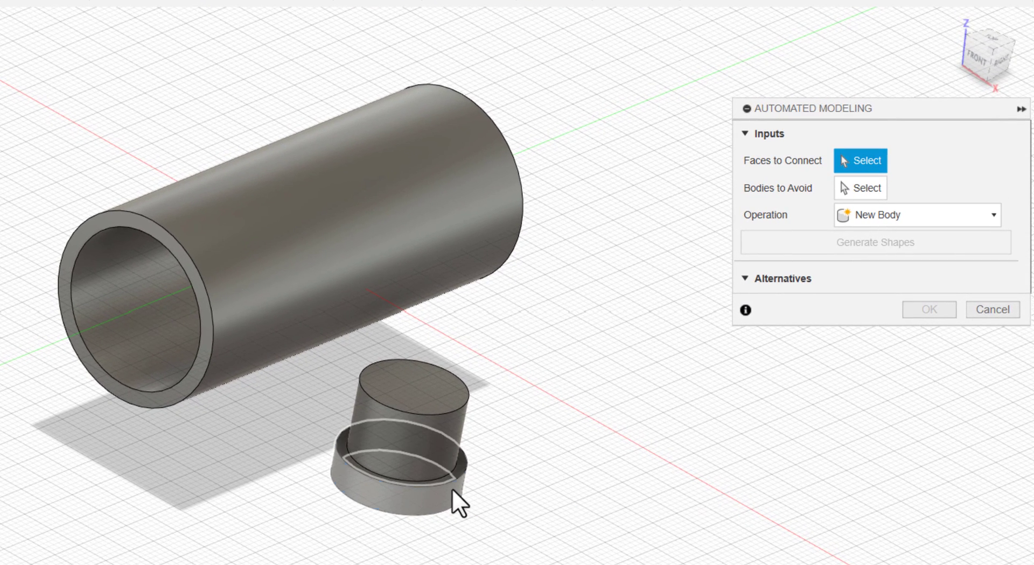
click(452, 489)
click(484, 225)
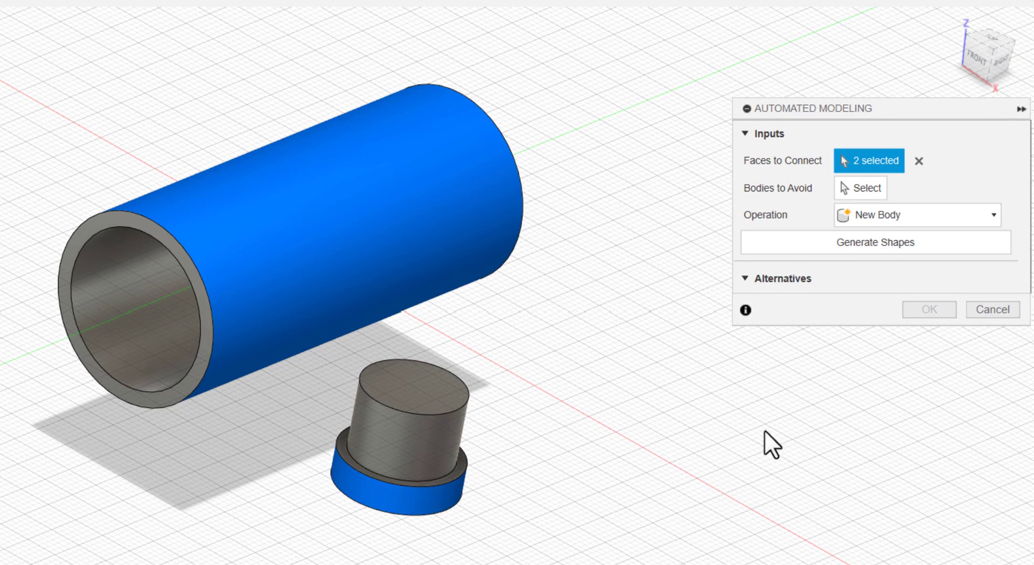
click(862, 186)
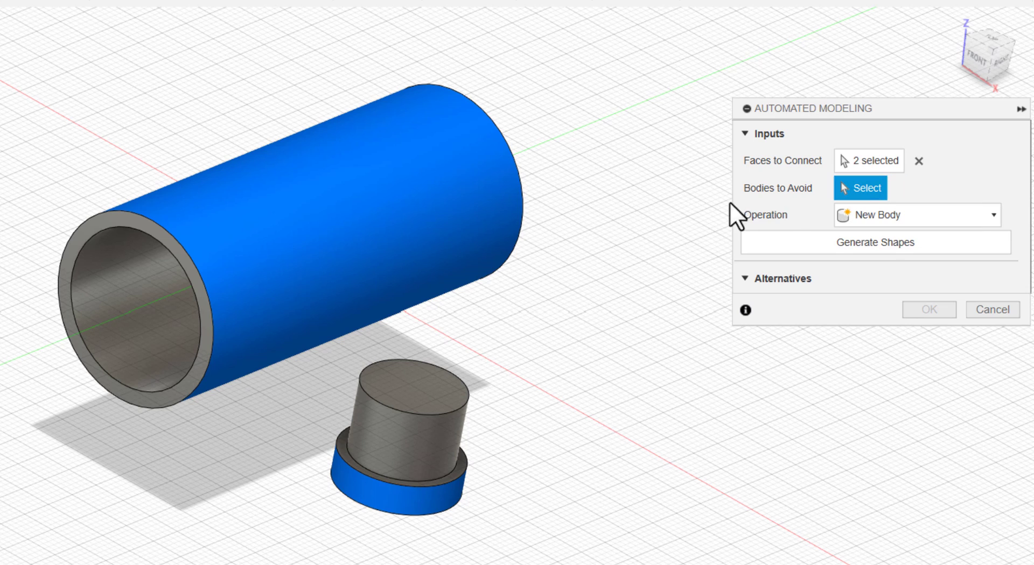
click(460, 396)
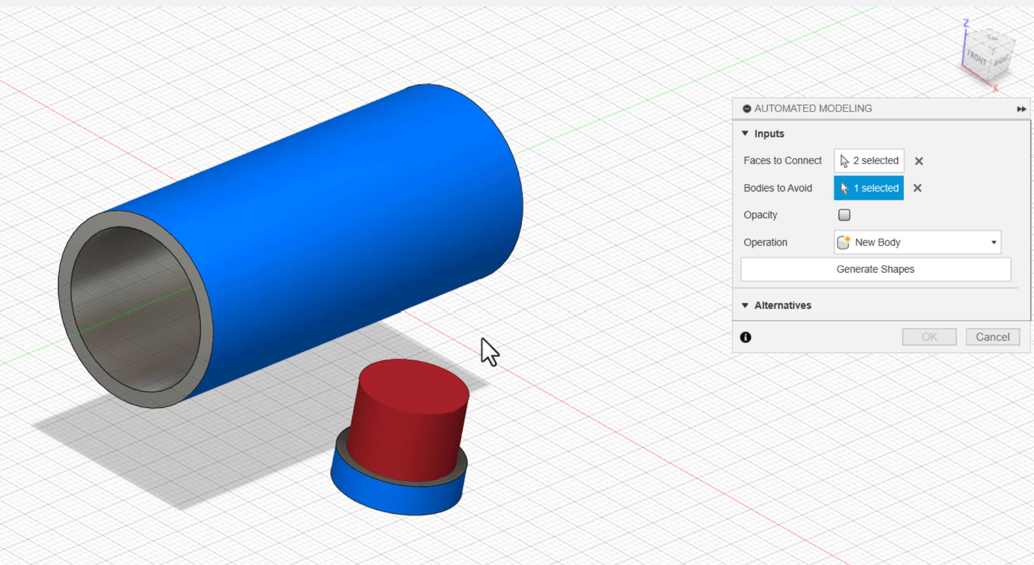
shift+middle_drag(525, 306, 554, 318)
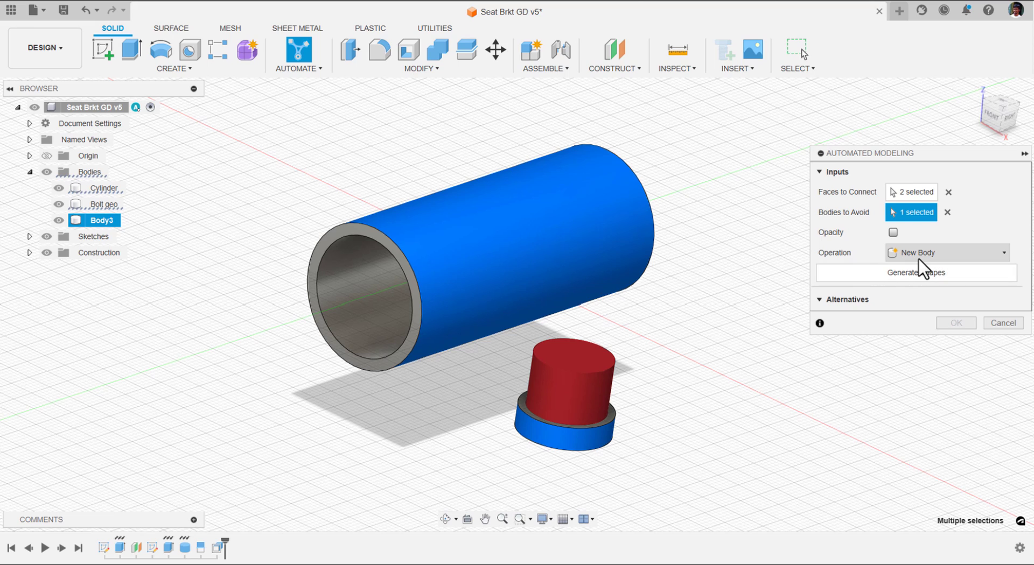
click(925, 253)
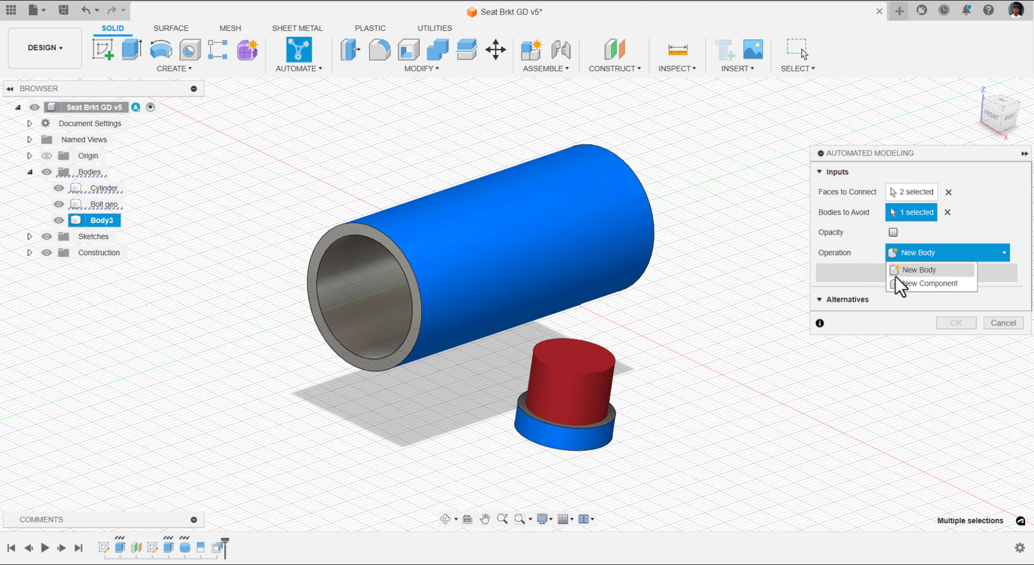
Generate the shapes as New Body, then move and enlarge the alternatives panel
click(914, 268)
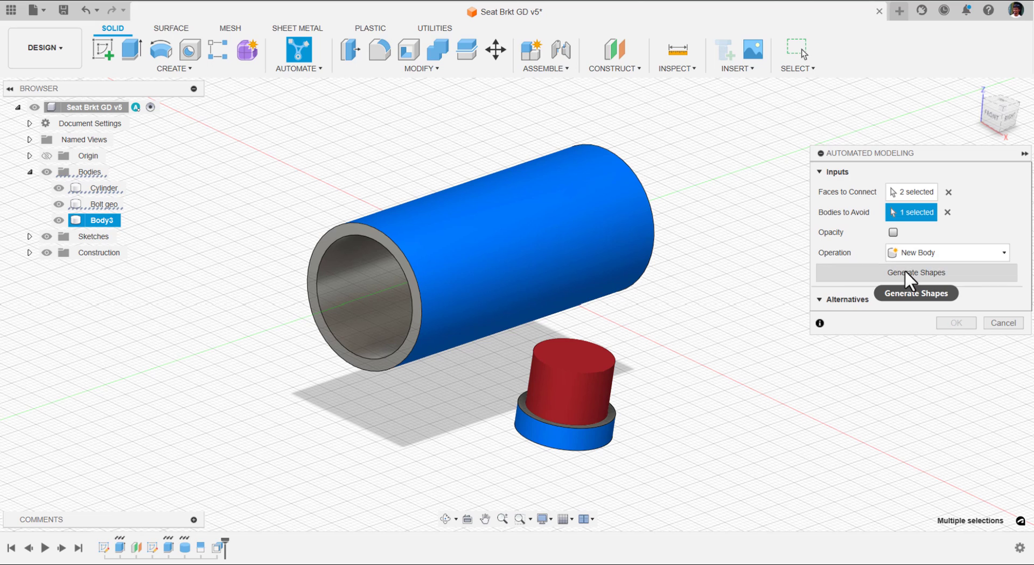
click(976, 277)
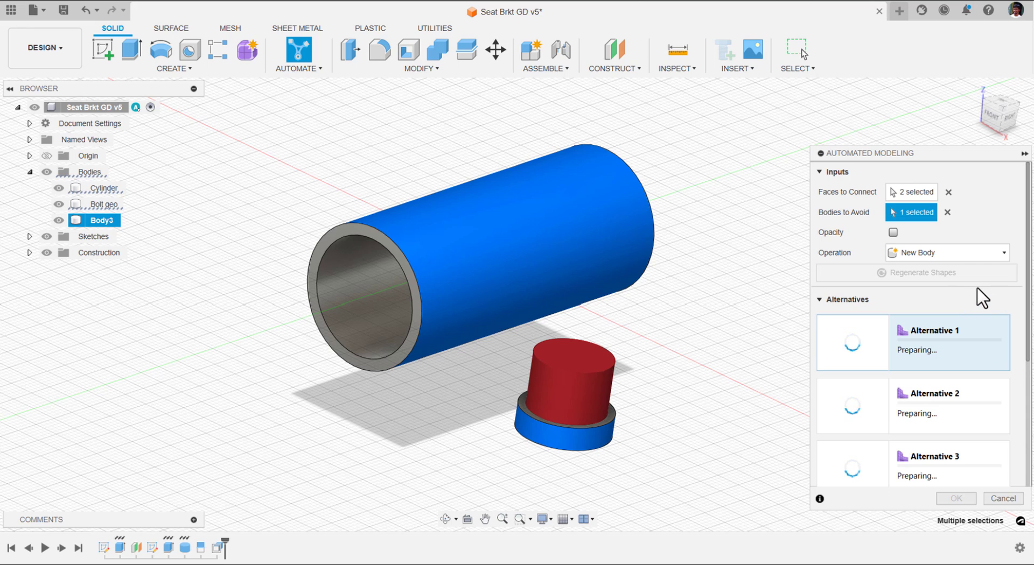
drag(983, 155, 911, 56)
drag(958, 409, 973, 537)
scroll(889, 323, down, 2)
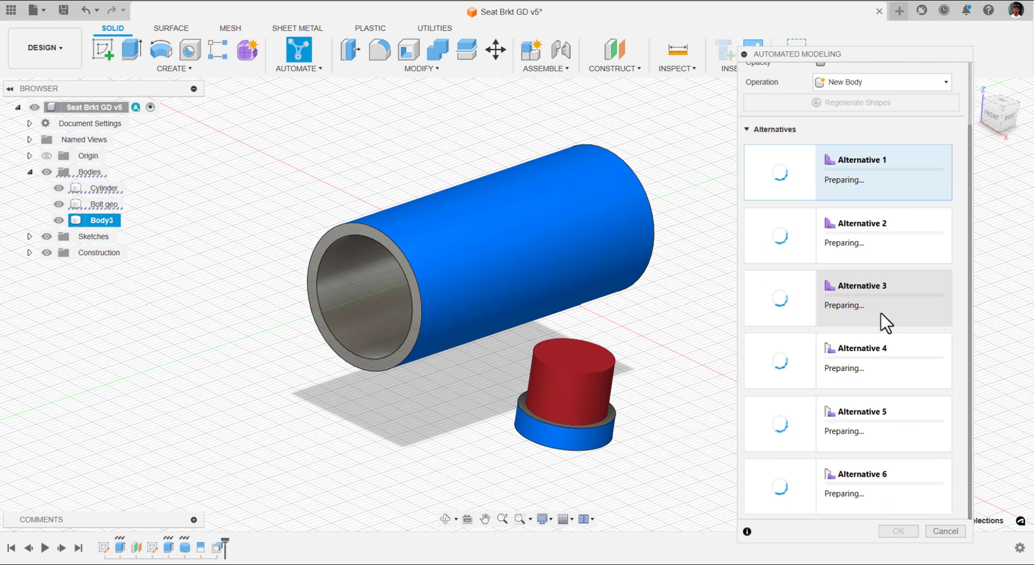
scroll(887, 322, up, 2)
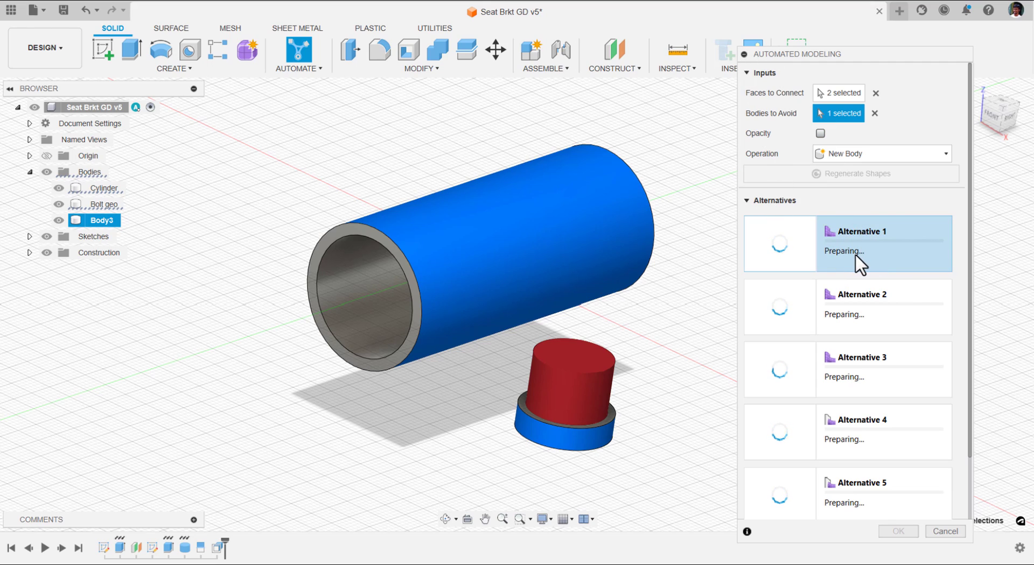
scroll(860, 263, down, 2)
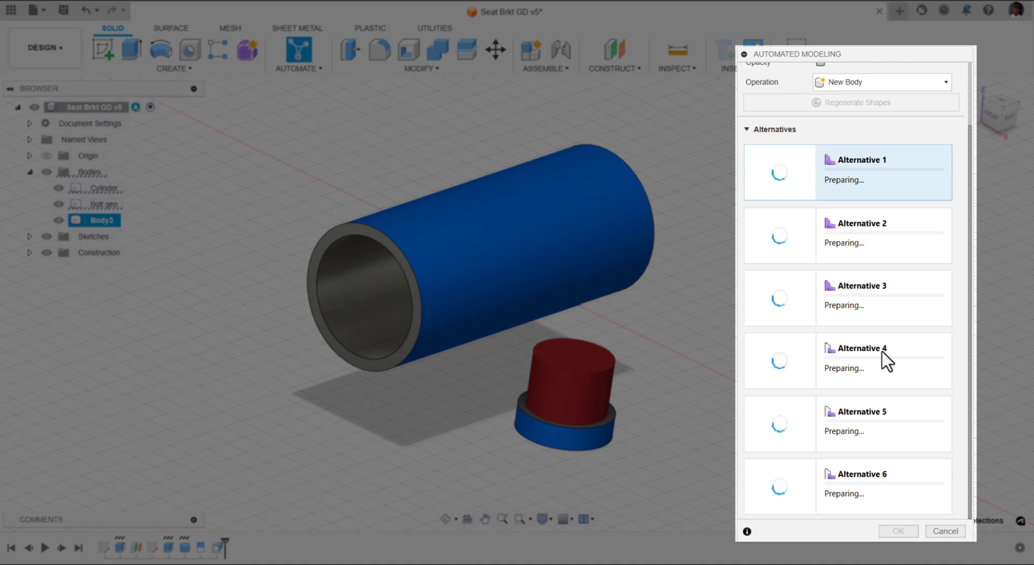
scroll(877, 238, up, 2)
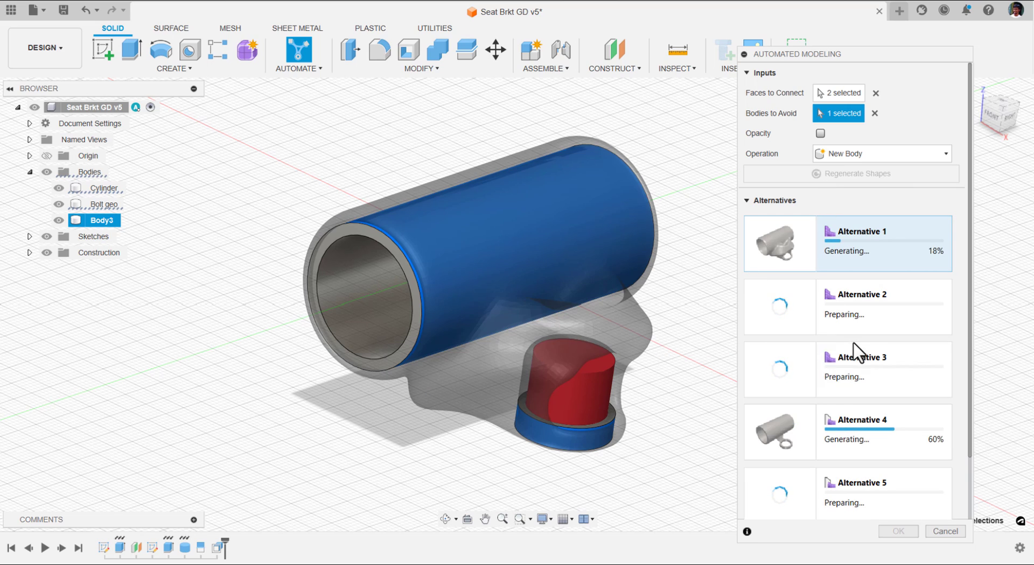
Orbit the model until the tube lies nearly horizontal to inspect the bracket preview
mouse_move(647, 166)
shift+middle_down()
mouse_move(660, 156)
mouse_move(649, 147)
shift+middle_up()
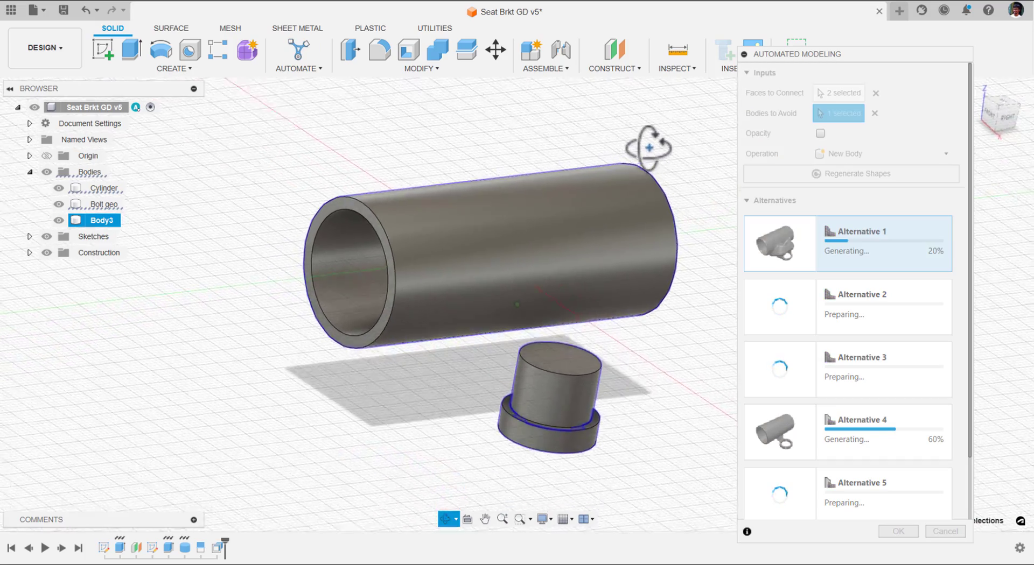
shift+middle_drag(342, 180, 383, 203)
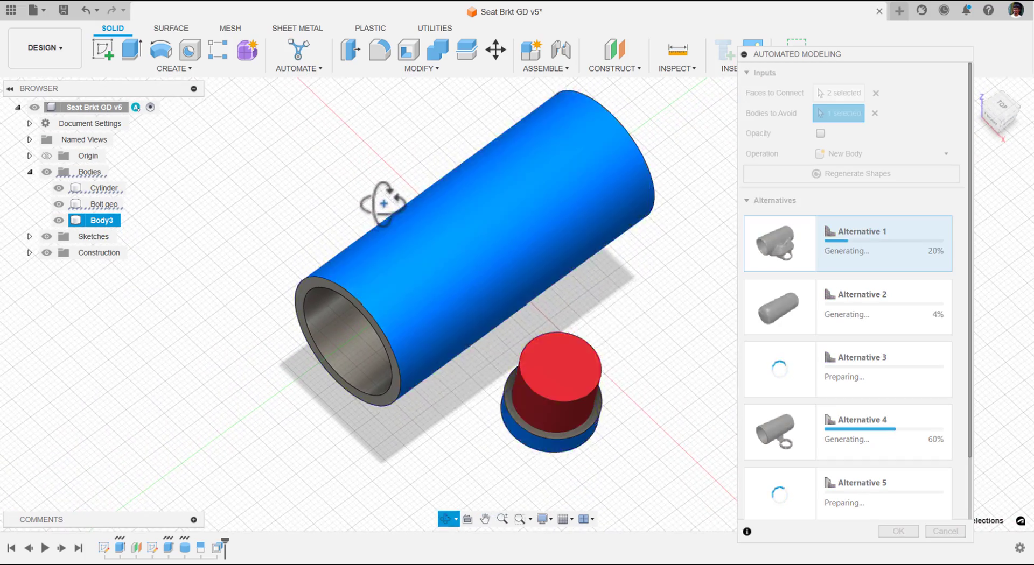
shift+middle_drag(713, 221, 657, 188)
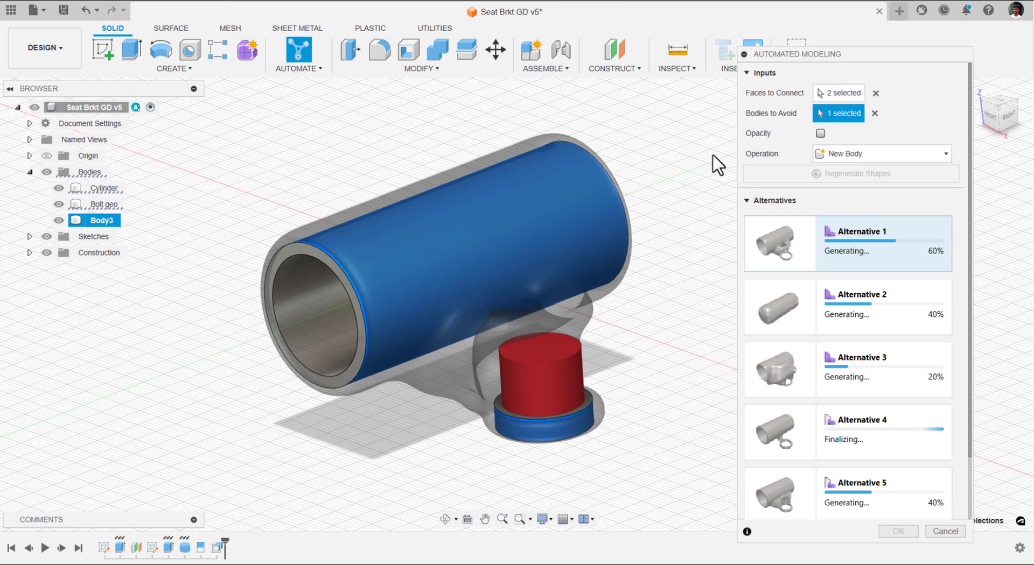
Scroll through the Alternatives list to review all six generated bracket designs
scroll(900, 408, down, 2)
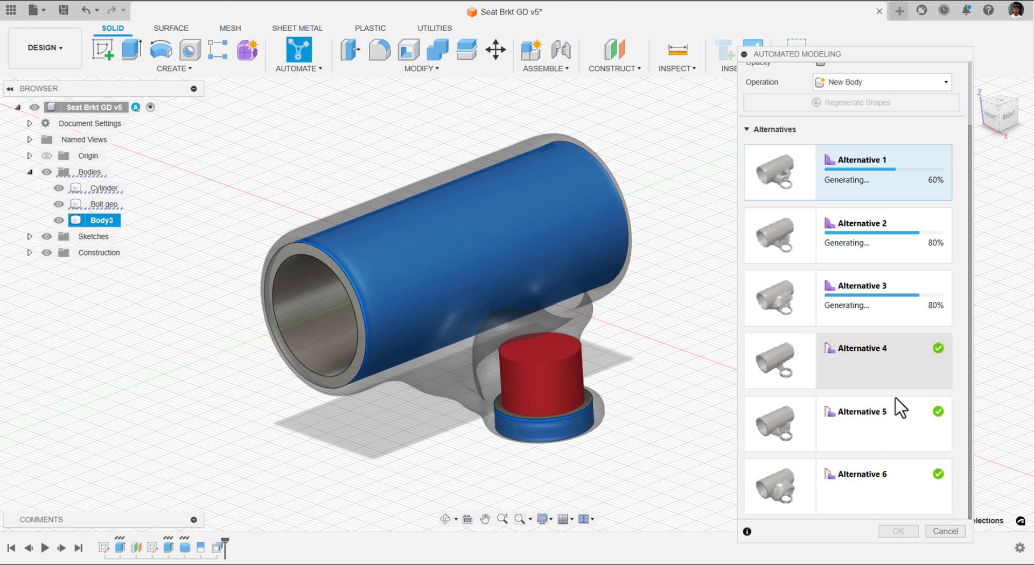
scroll(900, 408, up, 2)
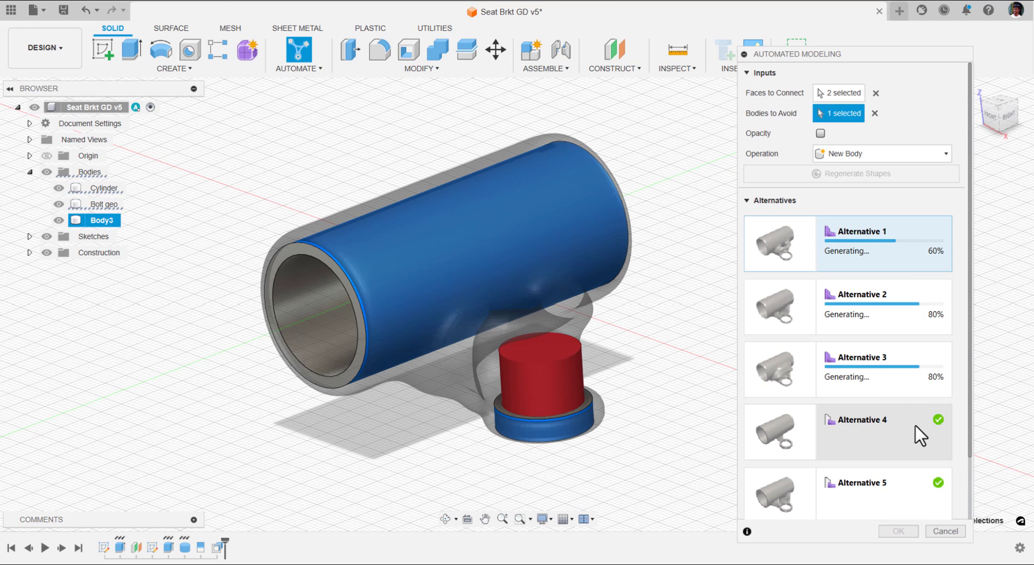
scroll(813, 361, down, 1)
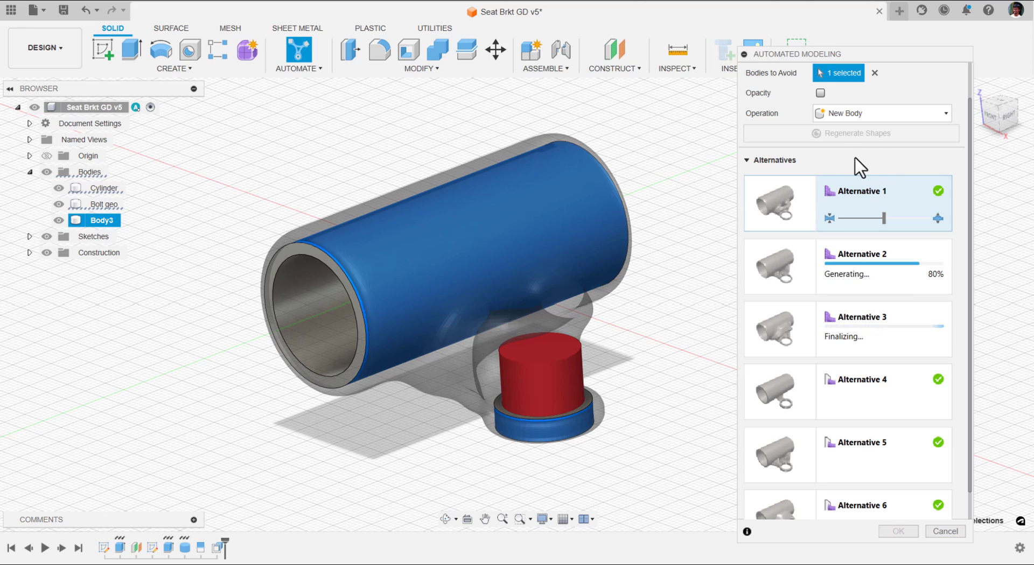
scroll(867, 173, up, 1)
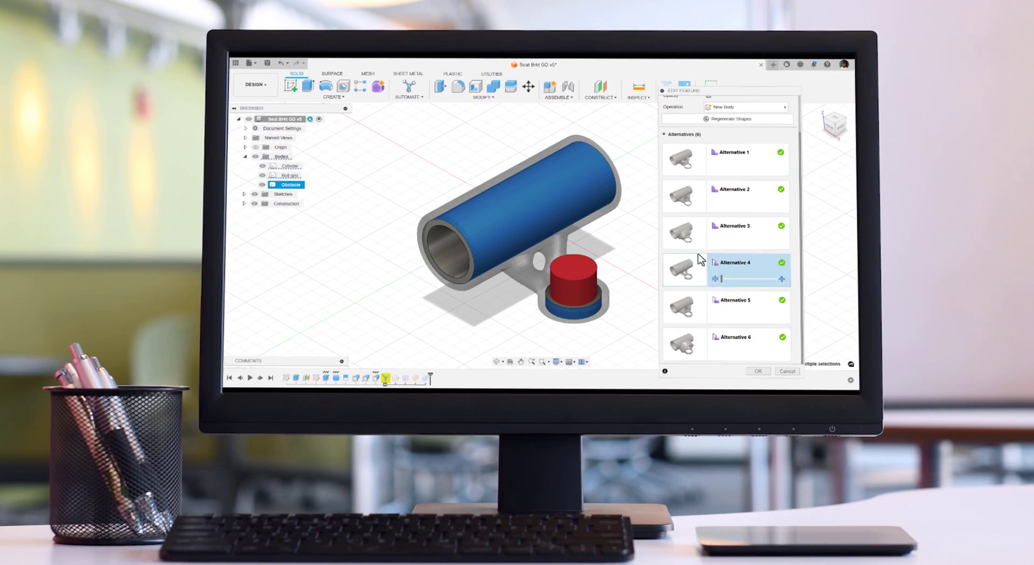
Select Alternative 6 and confirm it as a new bracket body around the bolt
click(754, 345)
key(Return)
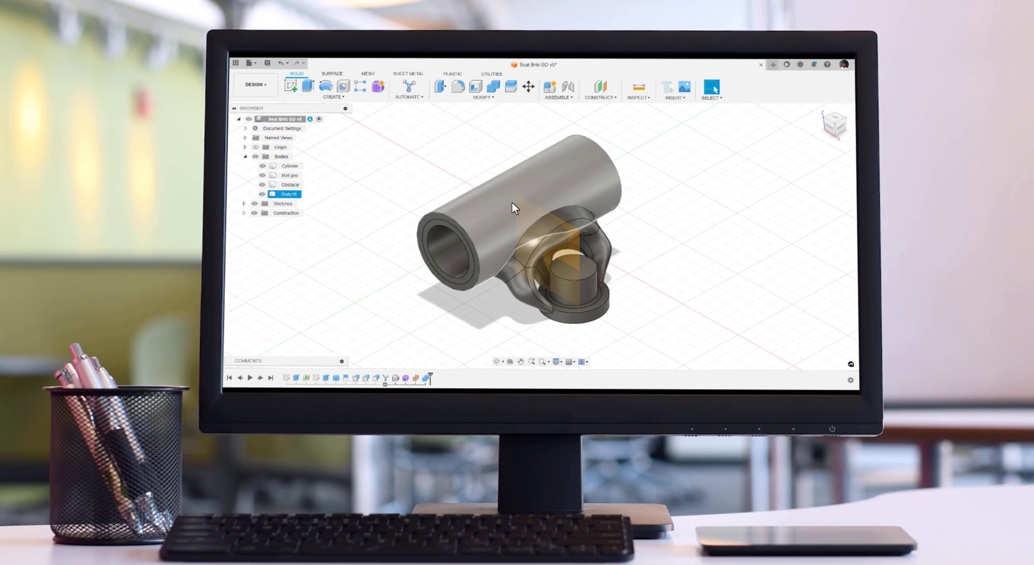